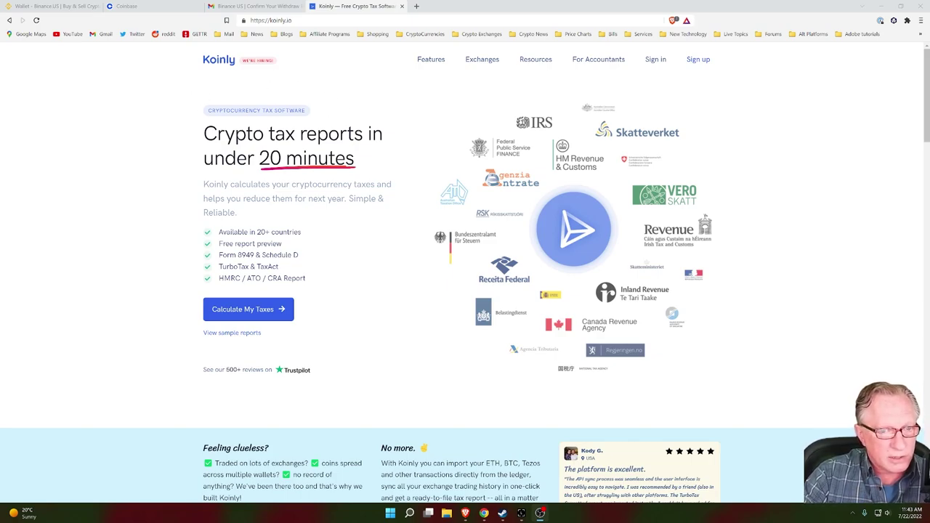
# Step: Sign up for a free Koinly account with Coinbase sign-in
pyautogui.click(253, 315)
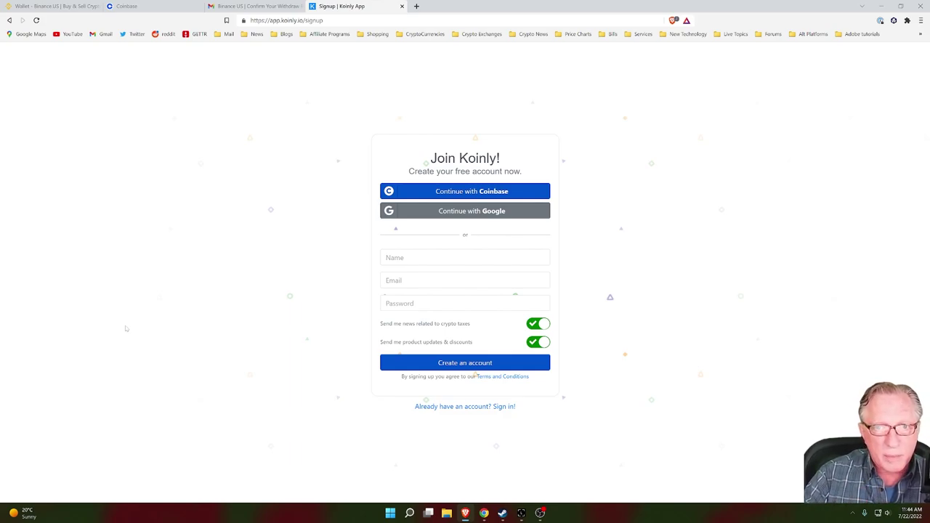
pyautogui.click(473, 192)
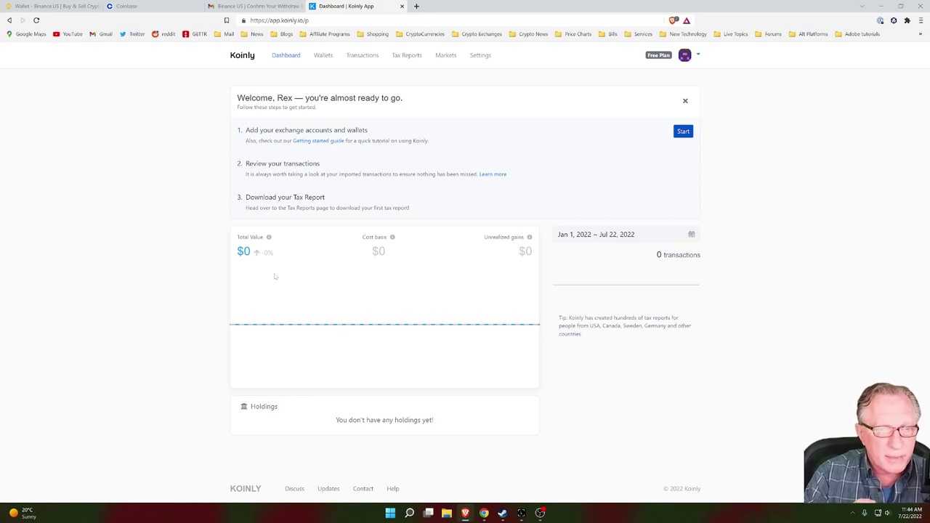
# Step: Check the account settings, then start adding exchange accounts from the dashboard
pyautogui.click(697, 57)
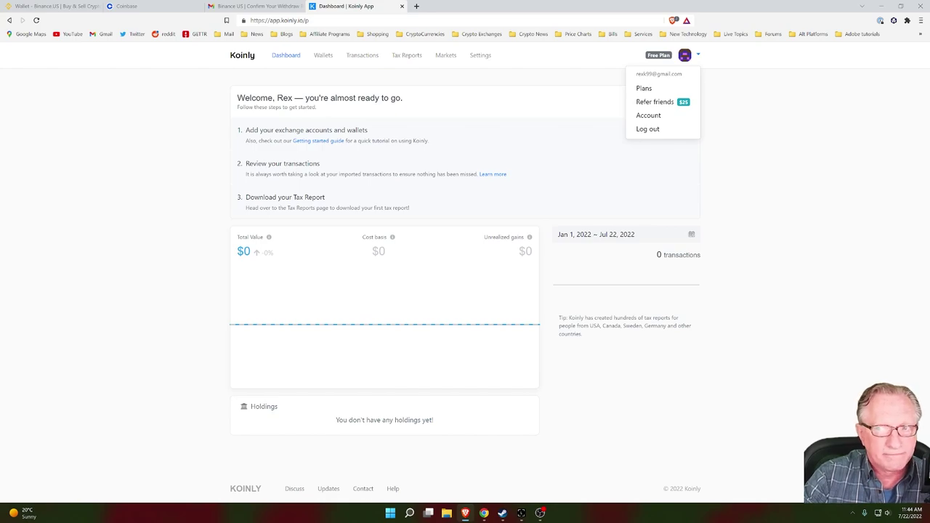
pyautogui.click(659, 114)
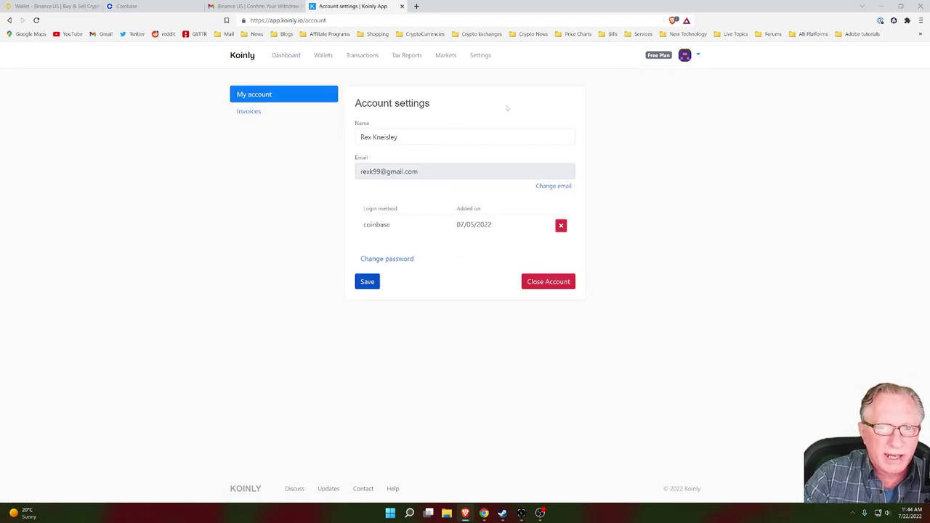
pyautogui.hotkey('alt', 'Left')
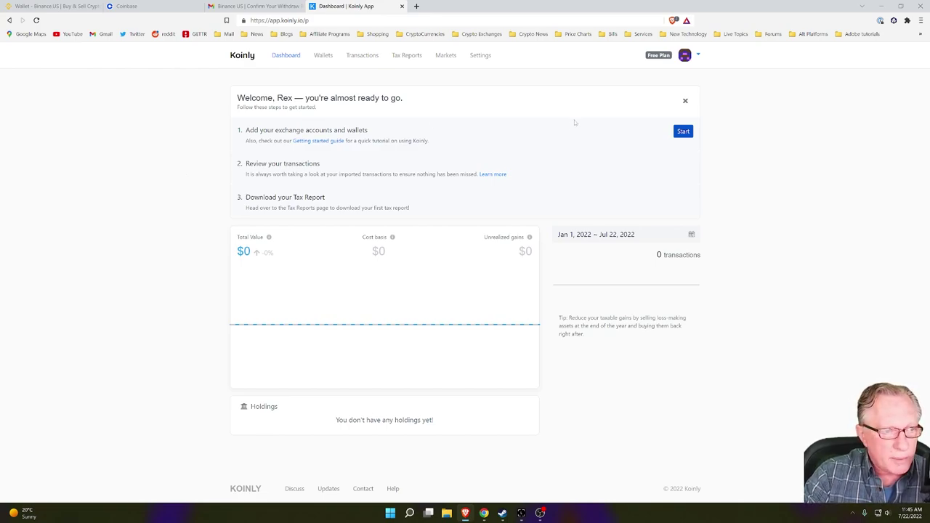
pyautogui.click(681, 132)
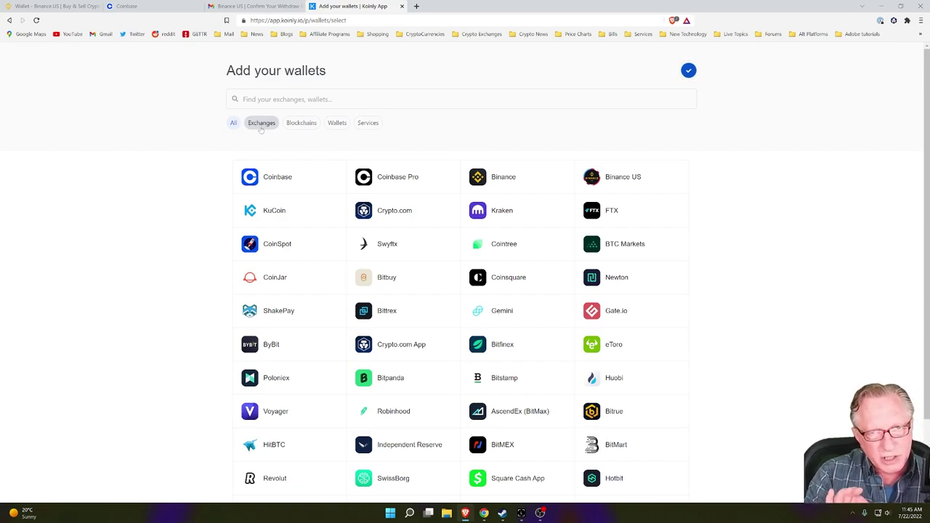
# Step: Filter the list to exchanges and choose auto-sync setup for Coinbase
pyautogui.click(336, 123)
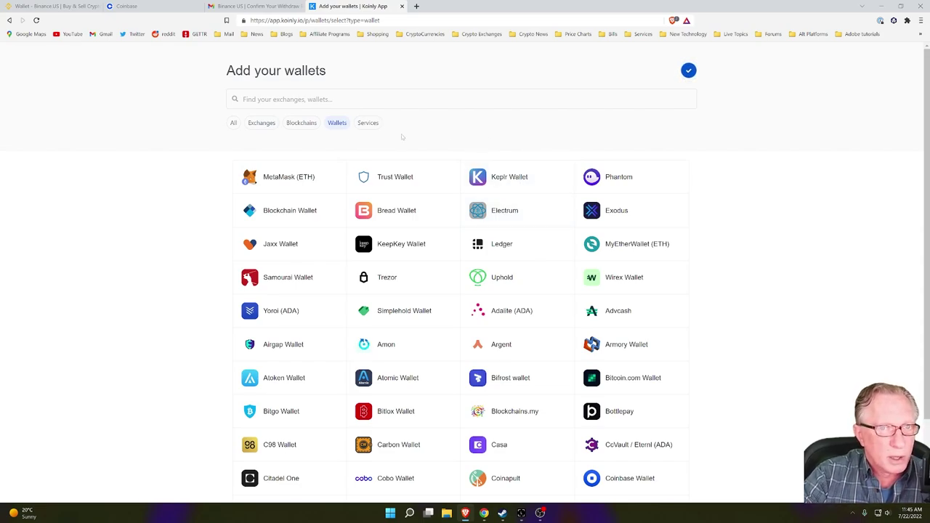
pyautogui.click(262, 122)
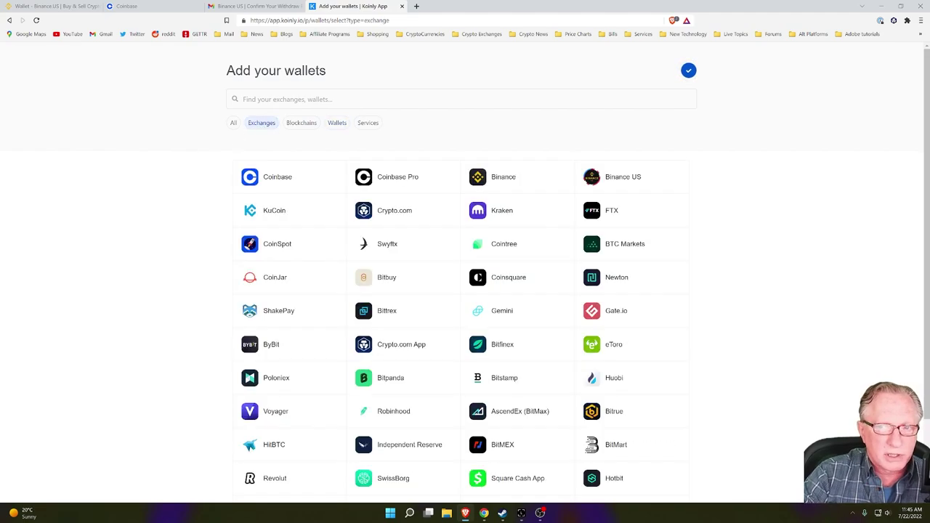
pyautogui.click(269, 181)
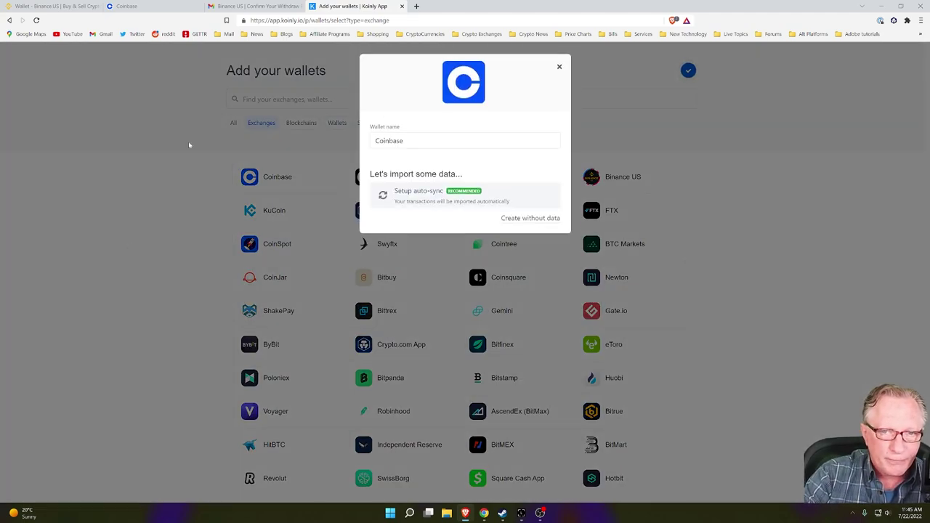
pyautogui.click(414, 194)
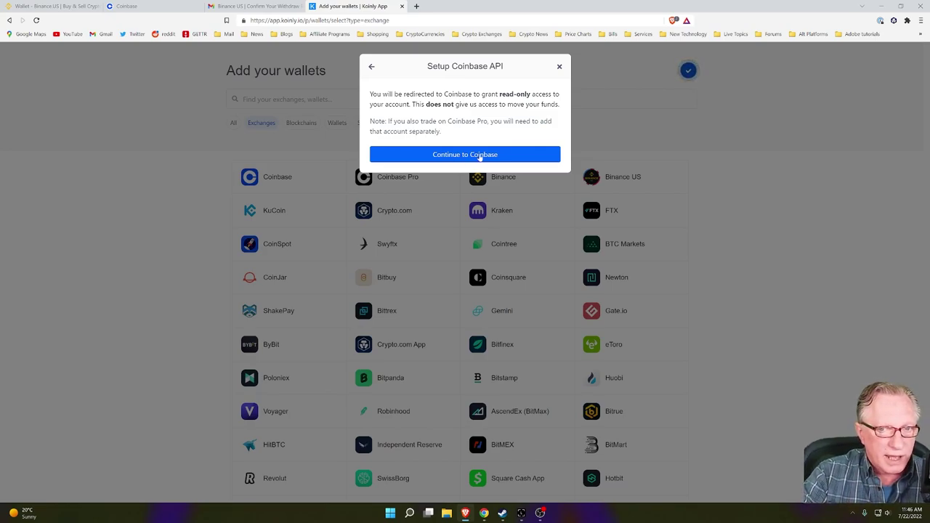
# Step: Authorize Koinly for read-only access on Coinbase's permissions page
pyautogui.click(470, 157)
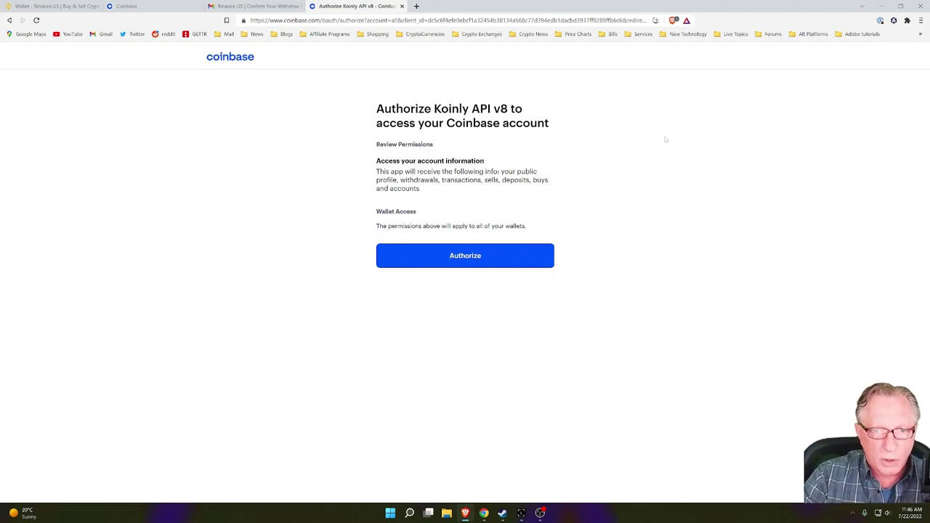
pyautogui.click(457, 261)
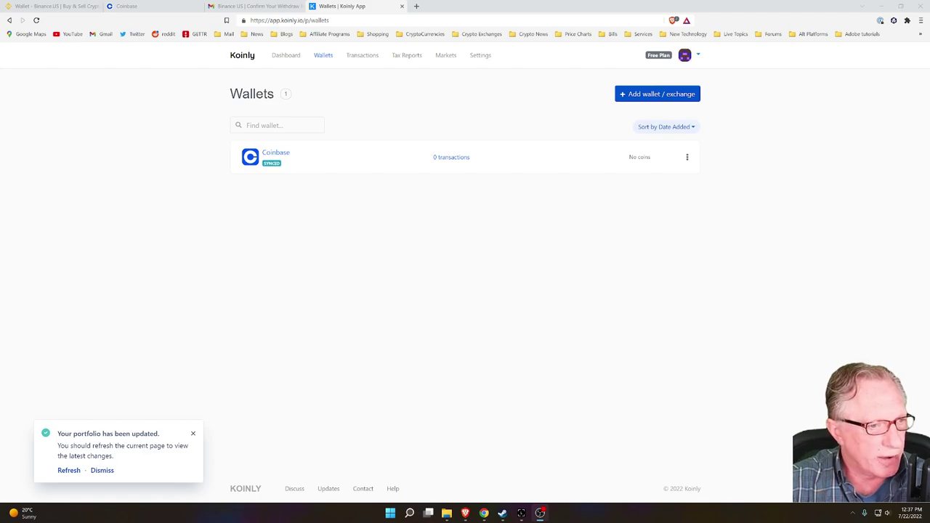
# Step: Review the imported Coinbase wallet's transactions and holdings, then return to the dashboard
pyautogui.click(102, 471)
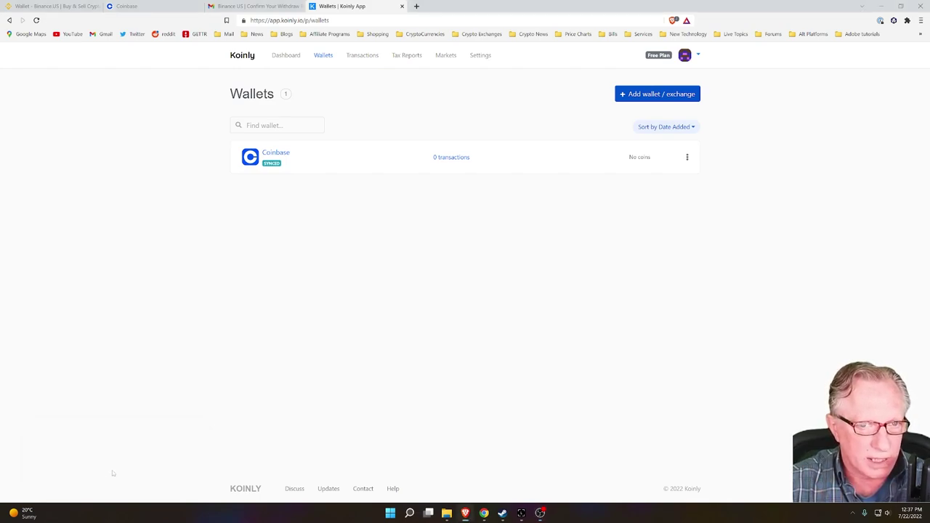
pyautogui.click(452, 158)
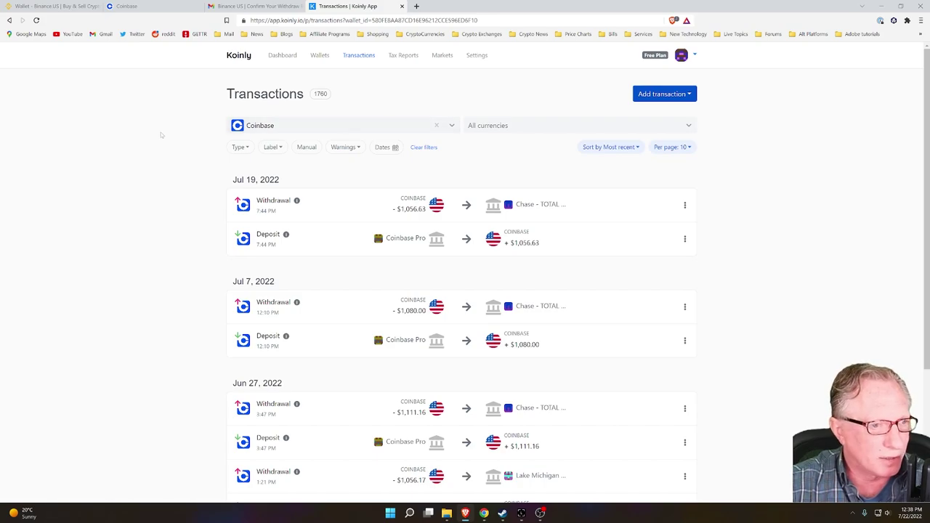
pyautogui.click(9, 19)
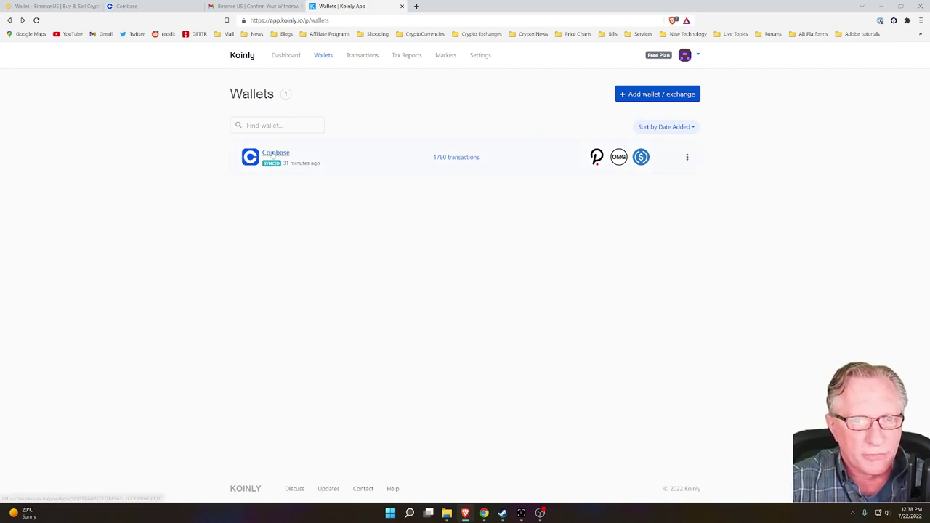
pyautogui.click(279, 153)
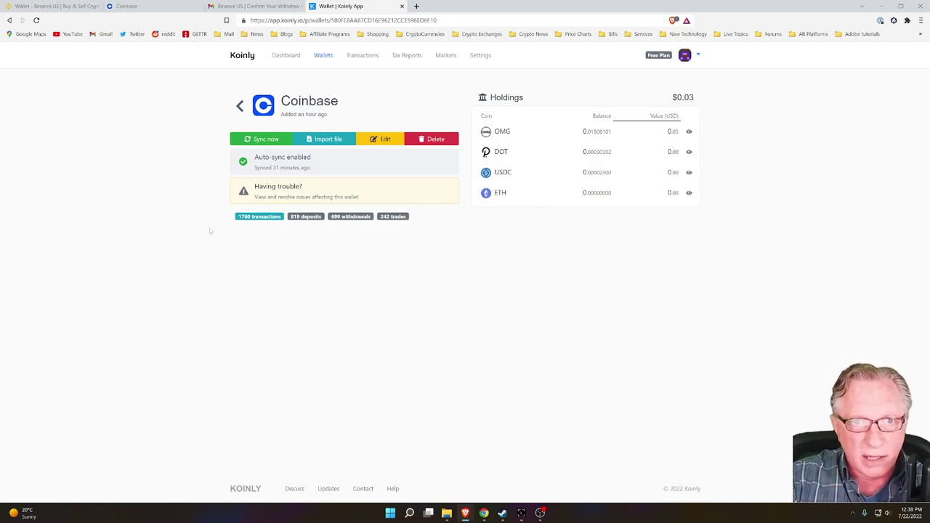
pyautogui.click(287, 57)
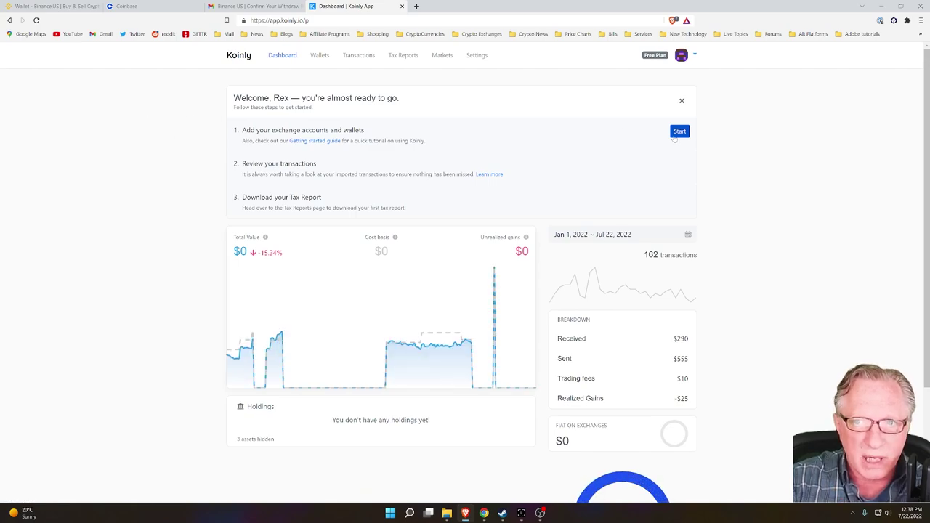
# Step: Start Binance US auto-sync setup and open its API help guide in a new tab
pyautogui.click(678, 132)
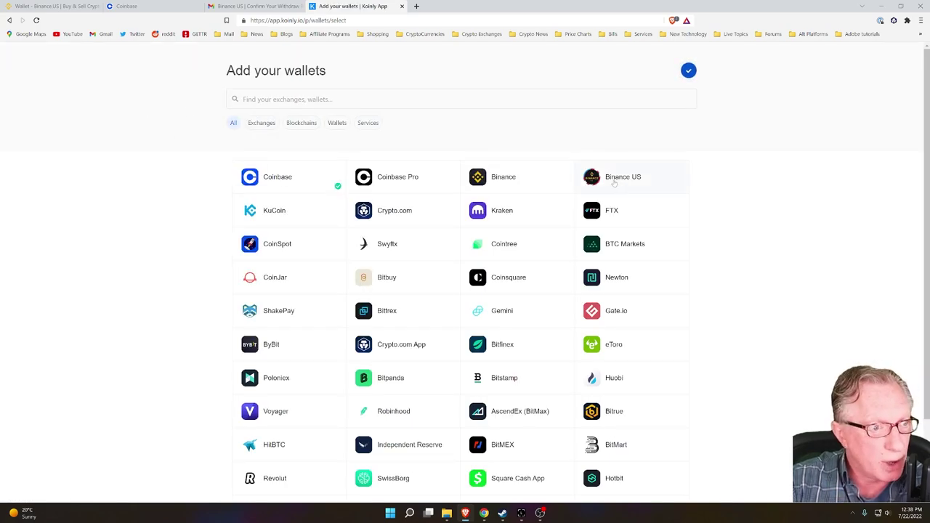
pyautogui.click(618, 177)
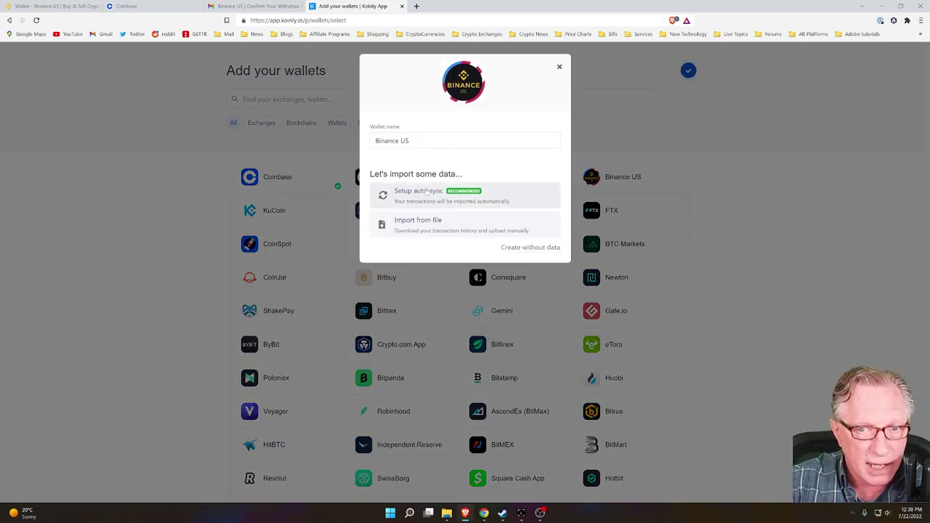
pyautogui.click(432, 194)
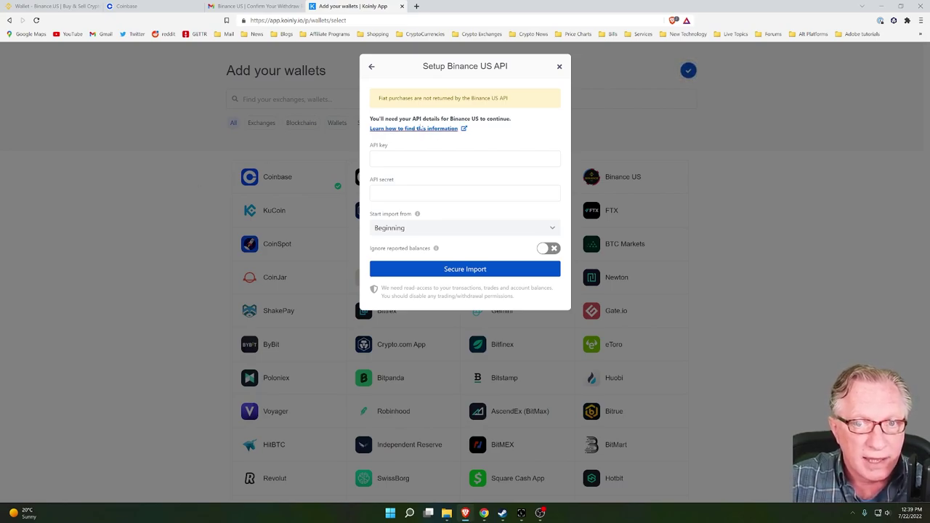
pyautogui.rightClick(410, 130)
pyautogui.click(444, 137)
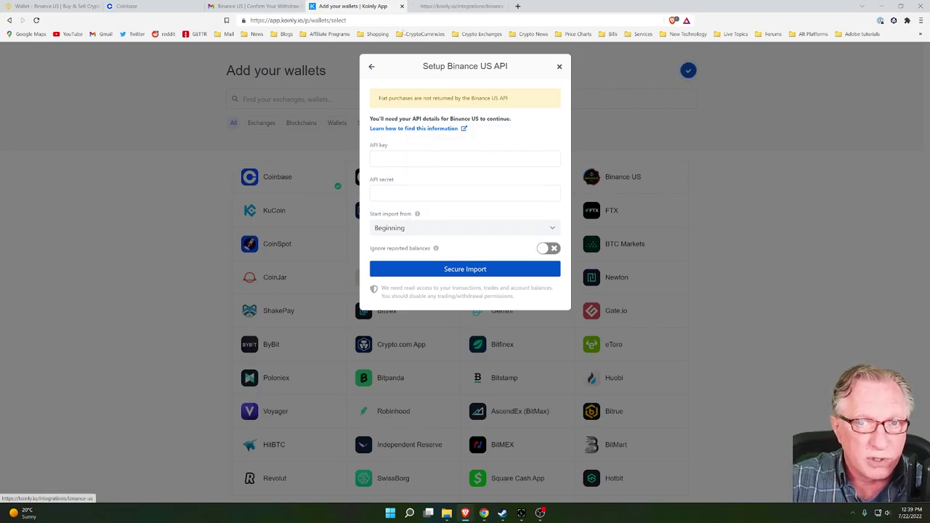
pyautogui.click(465, 5)
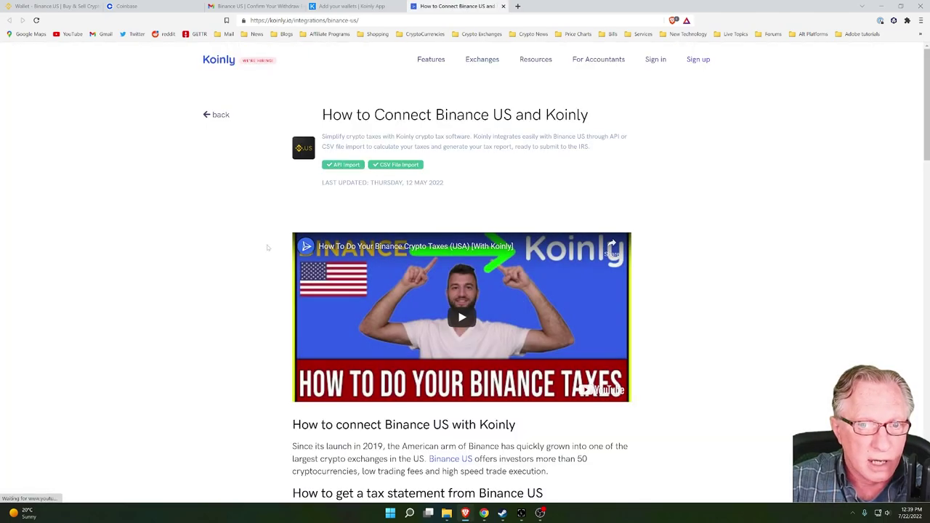
# Step: Scroll the guide to the Binance US tax report API connection steps
pyautogui.scroll(-3, 263, 310)
pyautogui.scroll(-5, 263, 310)
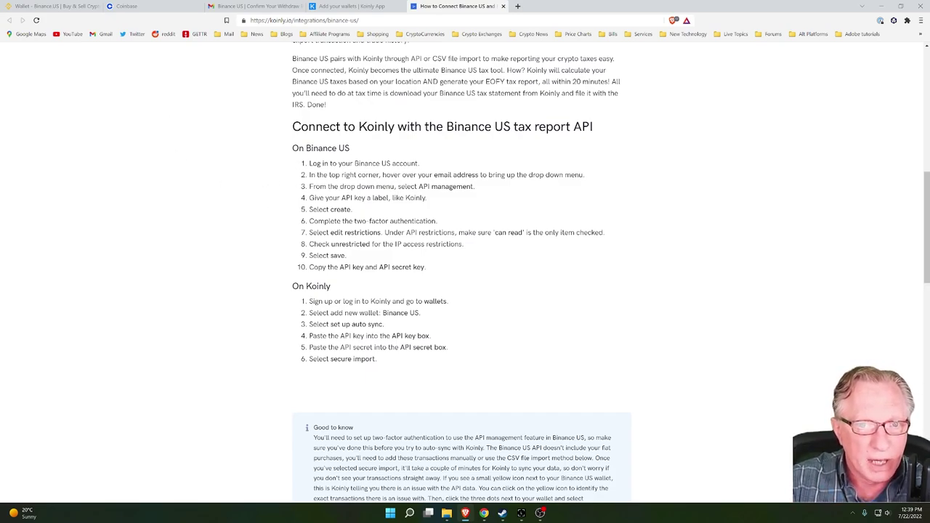
# Step: Create a Binance US API key labelled 'Koinly' and submit the two-factor code
pyautogui.click(58, 7)
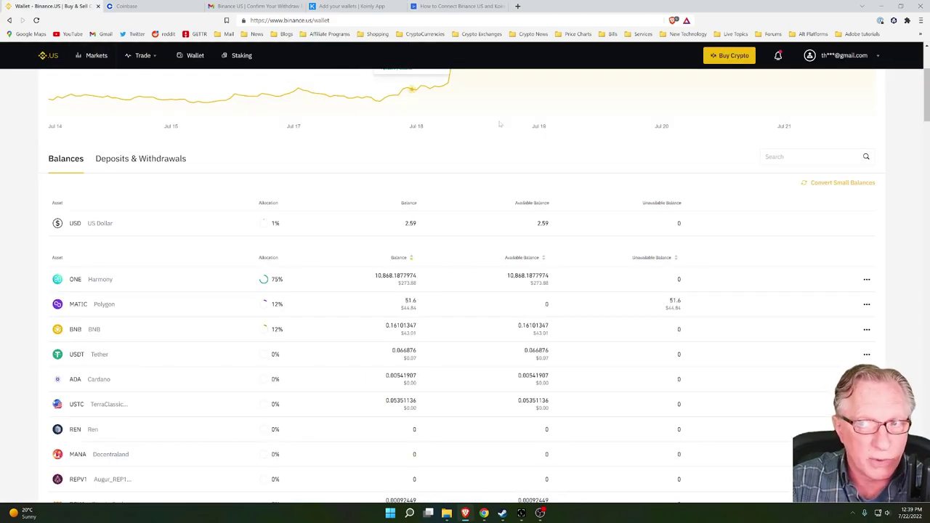
pyautogui.moveTo(849, 57)
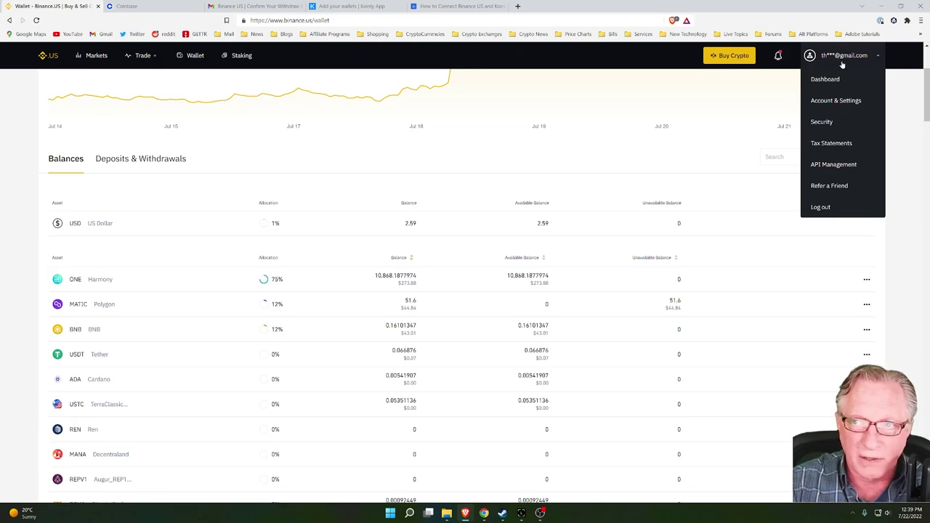
pyautogui.click(839, 168)
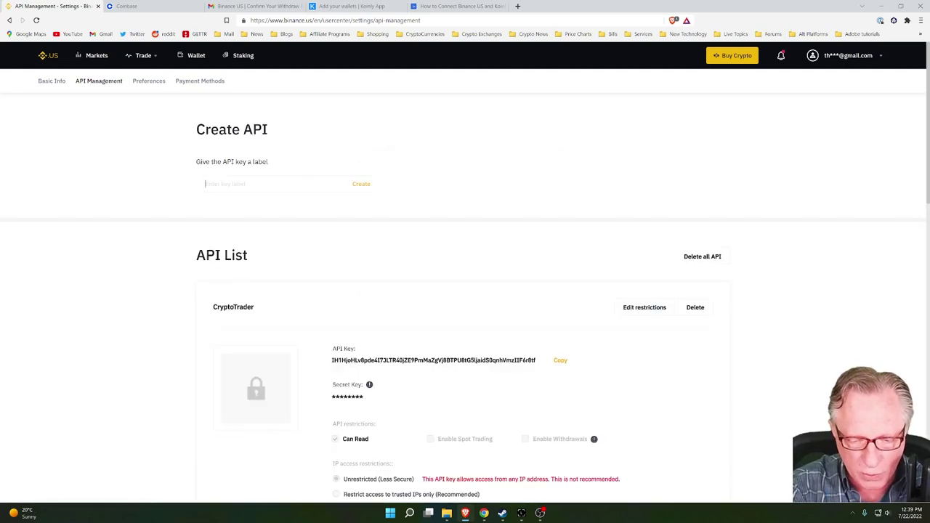
pyautogui.write('Koin')
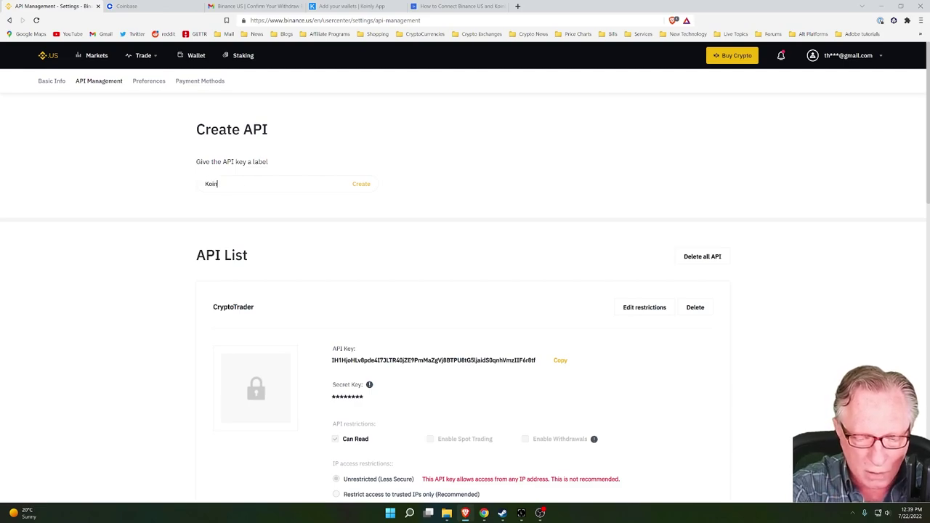
pyautogui.write('ly')
pyautogui.press('BackSpace')
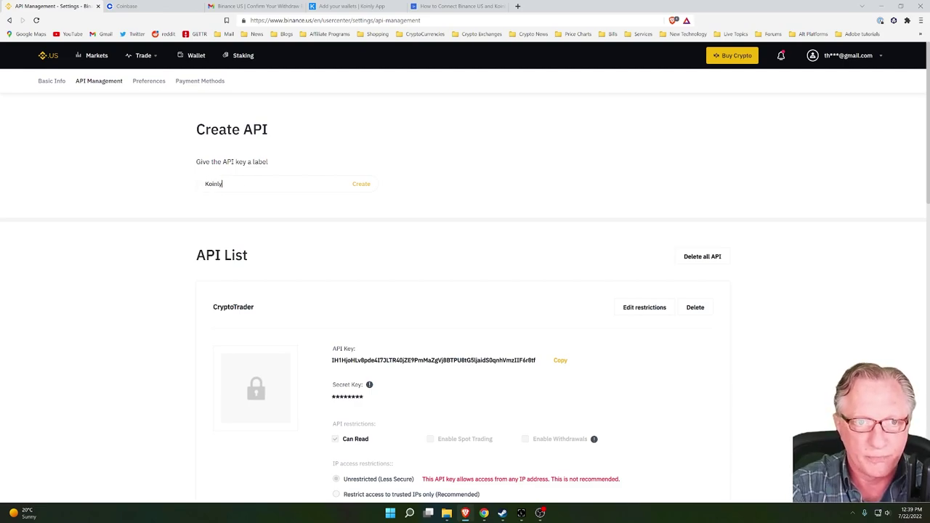
pyautogui.click(361, 185)
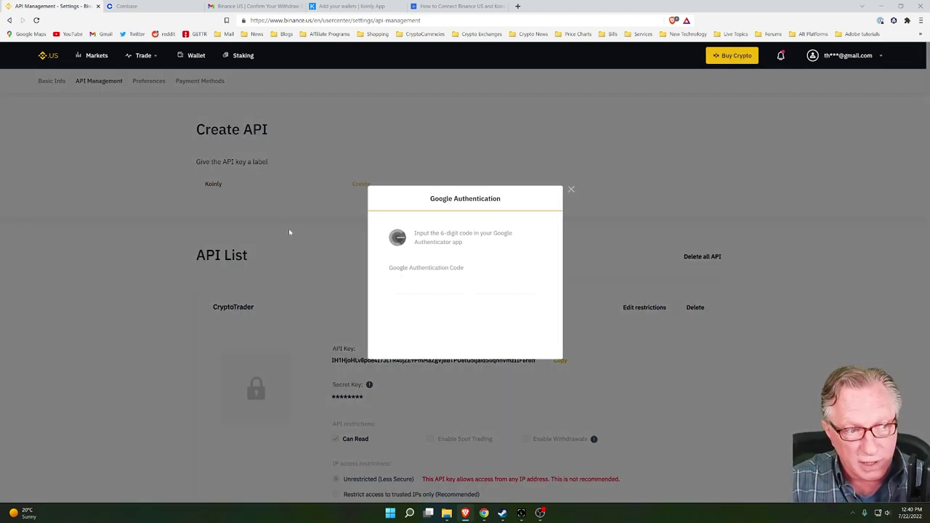
pyautogui.hotkey('ctrl', 'v')
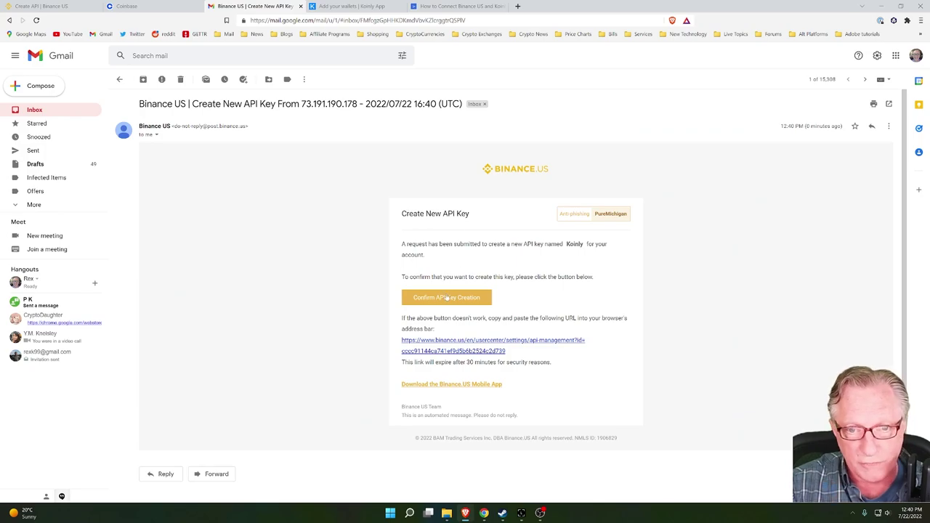
# Step: Confirm the Koinly API key creation from the Binance US email
pyautogui.click(449, 304)
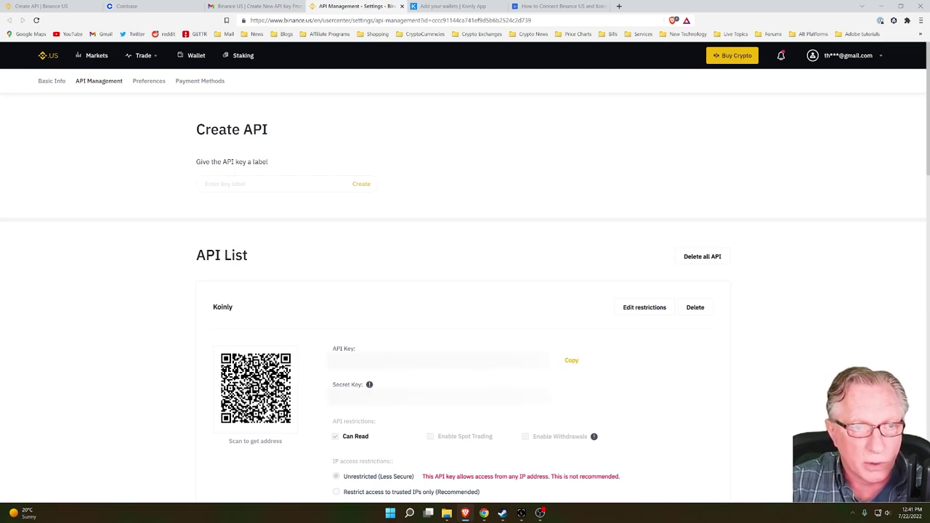
# Step: Copy the new Koinly API key and return to Koinly's Binance US setup form
pyautogui.click(572, 360)
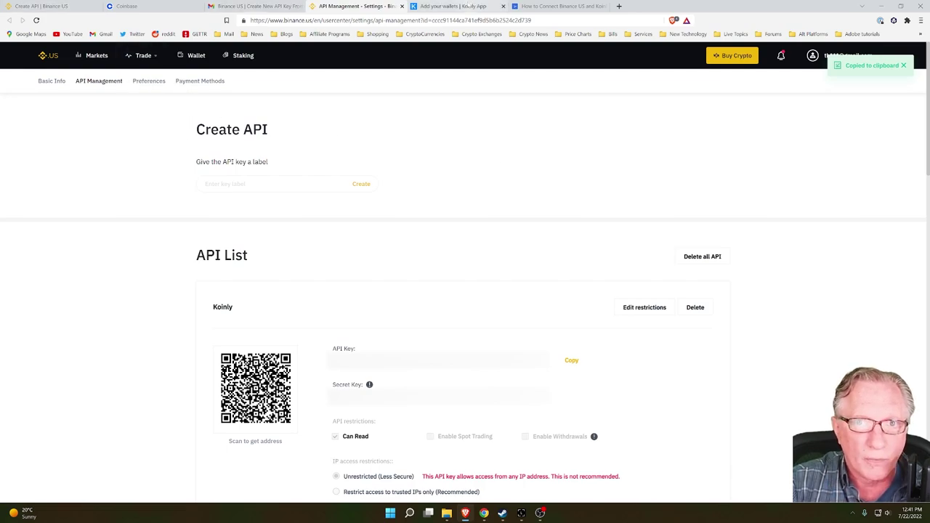
pyautogui.click(465, 6)
# Step: Paste the Binance US API key, then copy and paste its secret key into Koinly's setup form
pyautogui.rightClick(388, 163)
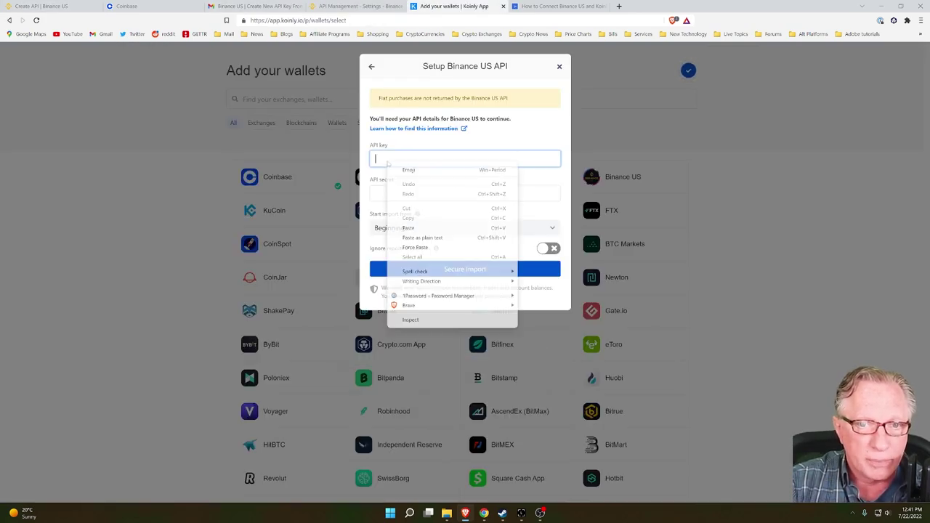
pyautogui.click(408, 228)
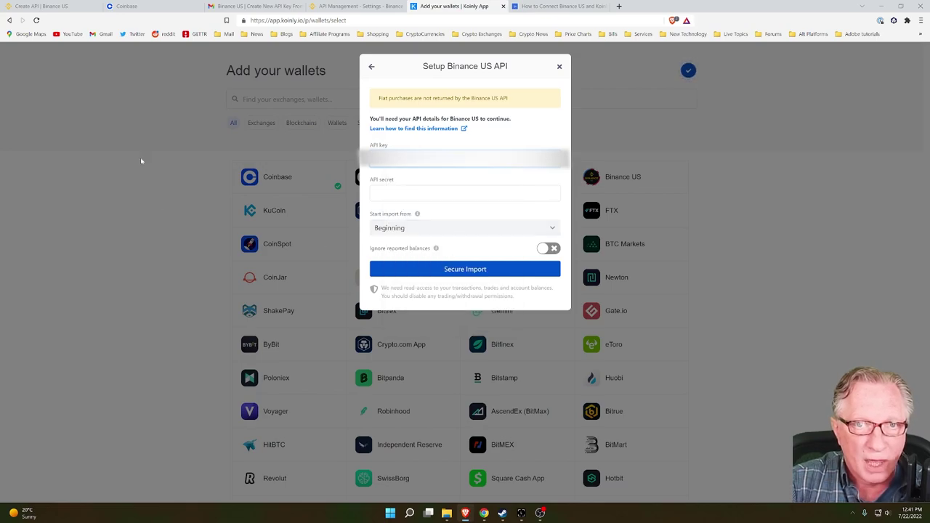
pyautogui.click(358, 6)
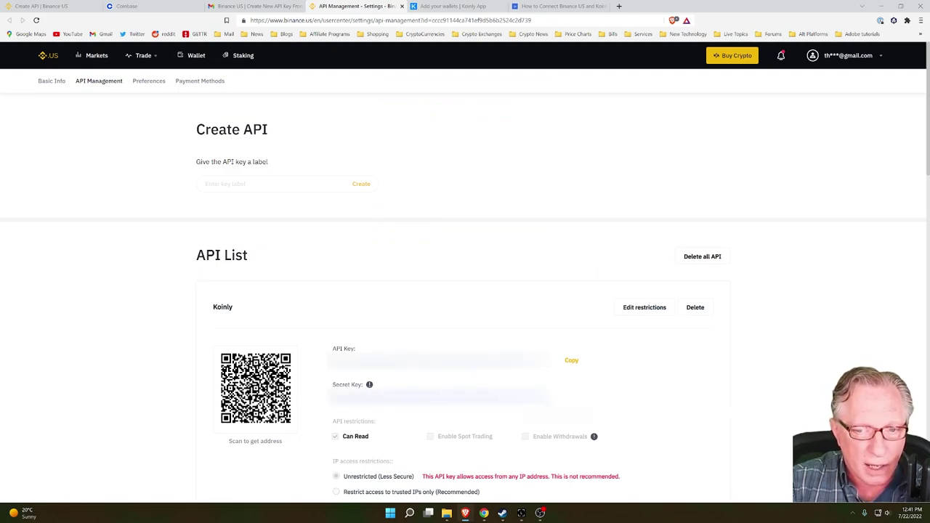
pyautogui.rightClick(510, 400)
pyautogui.click(541, 423)
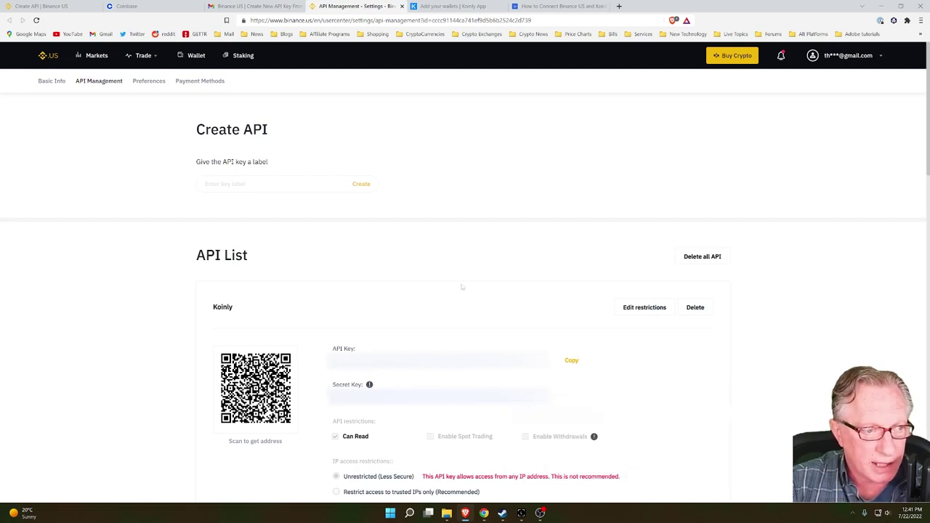
pyautogui.click(460, 5)
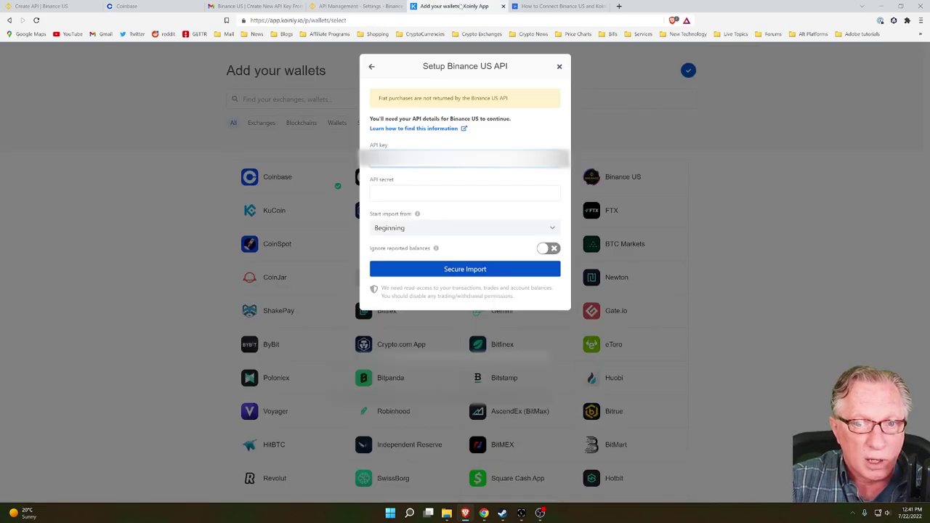
pyautogui.rightClick(365, 193)
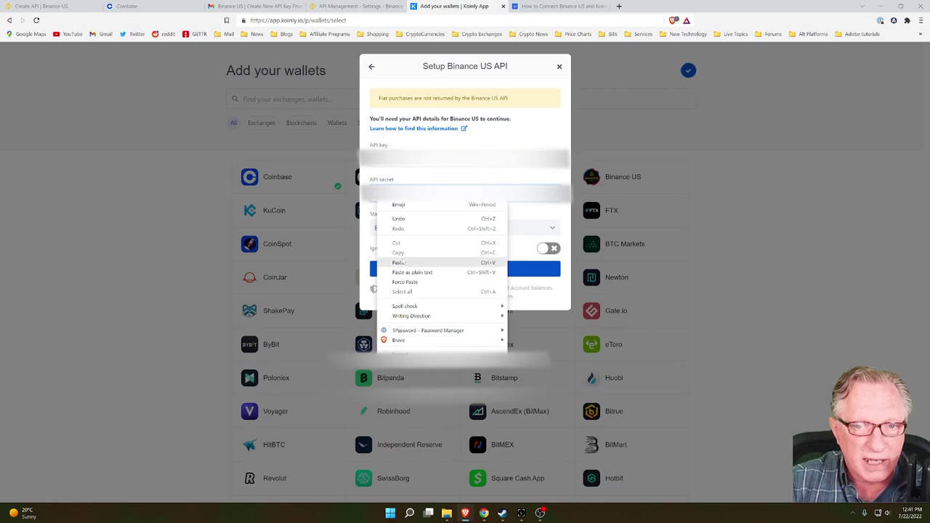
pyautogui.click(393, 262)
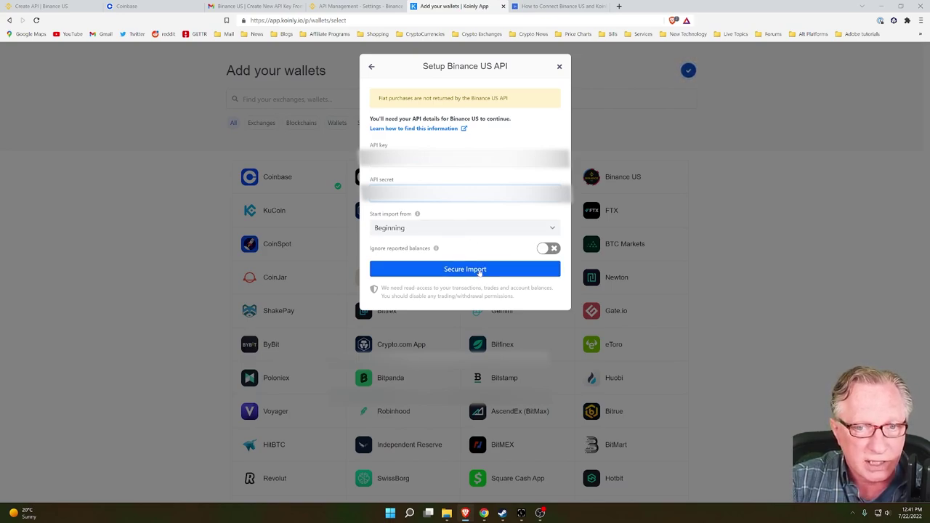
# Step: Keep the Binance US import starting from Beginning and run Secure Import
pyautogui.click(553, 230)
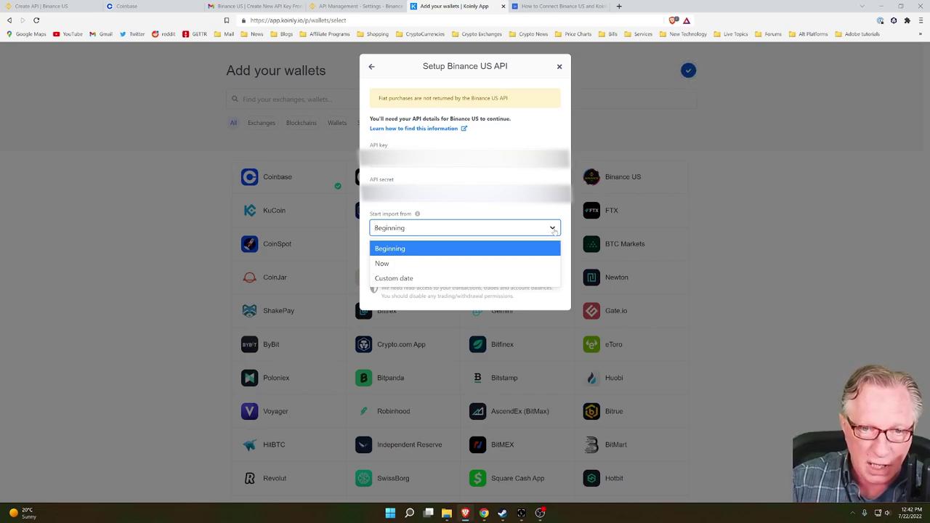
pyautogui.click(554, 231)
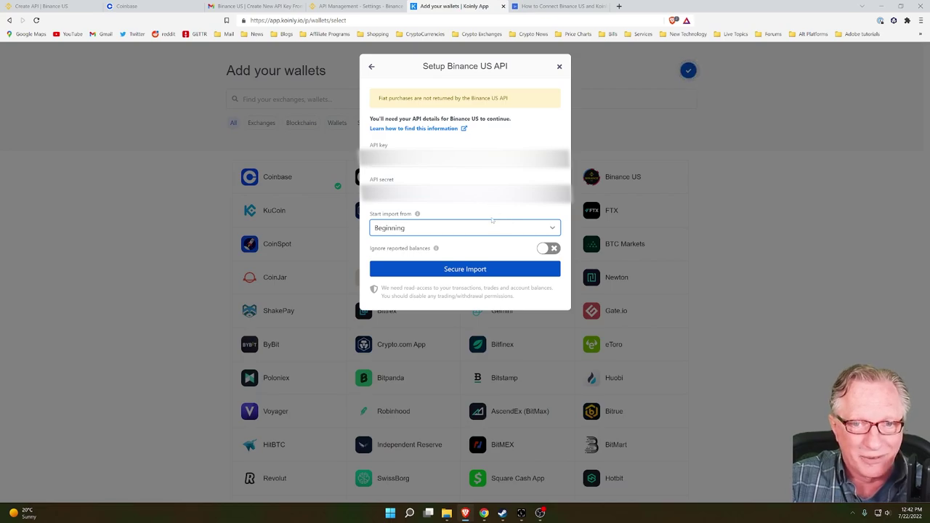
pyautogui.click(461, 270)
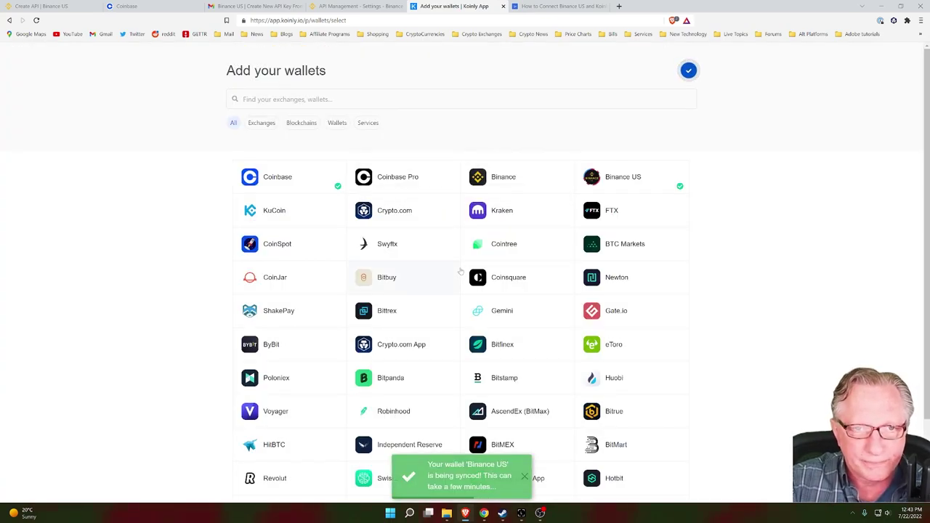
# Step: Open the Binance US wallet's 862 imported transactions from the Wallets page
pyautogui.click(688, 70)
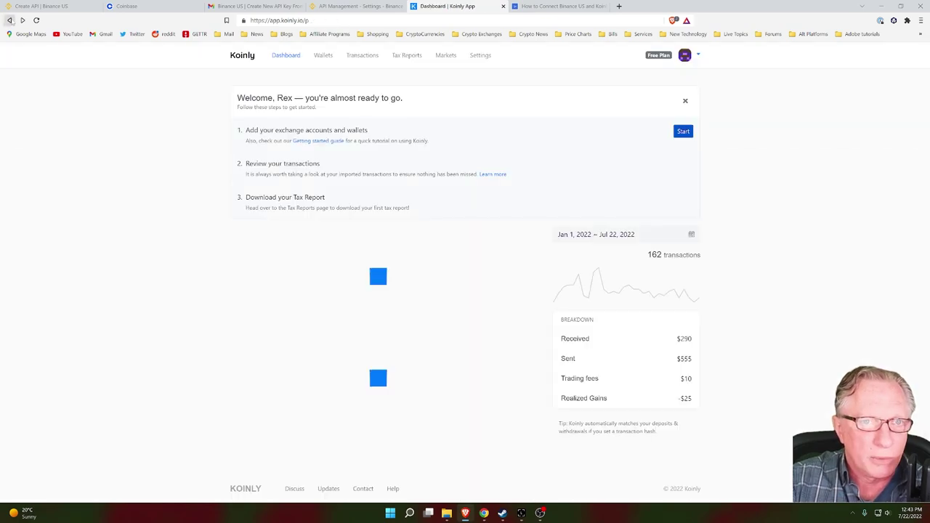
pyautogui.click(321, 56)
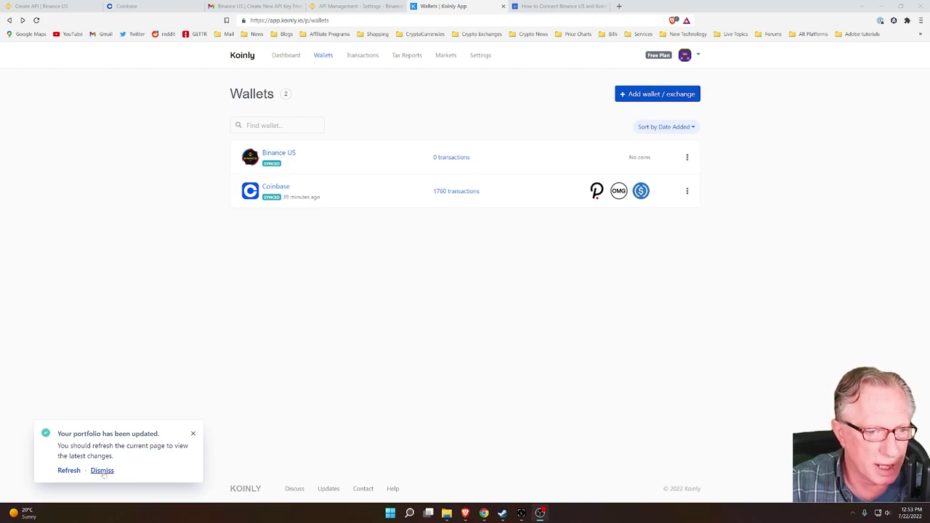
pyautogui.click(102, 471)
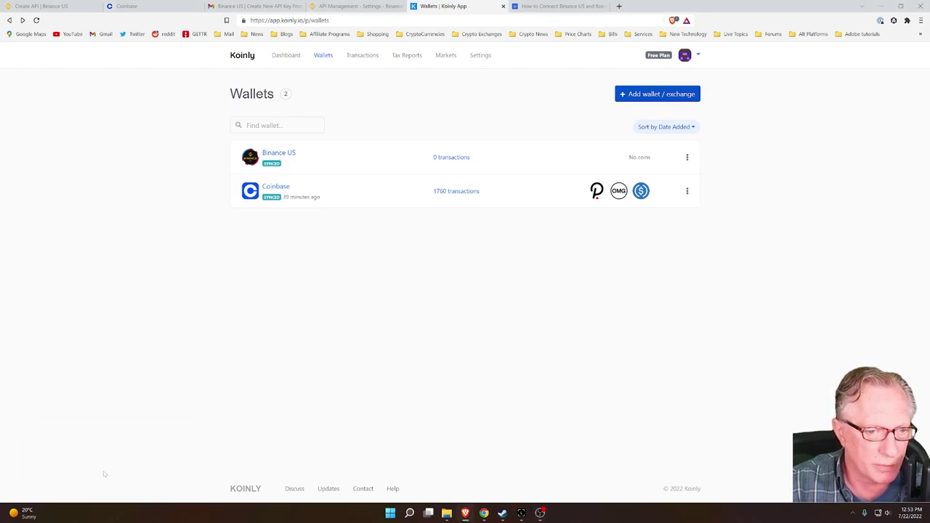
pyautogui.click(454, 157)
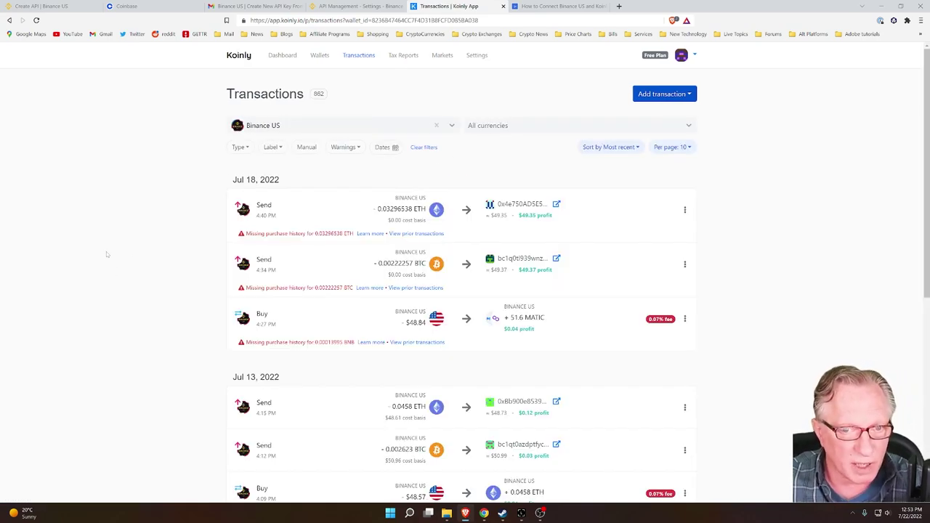
# Step: Read the 'Missing purchase history for XYZ' help article in a new tab, then return to transactions
pyautogui.middleClick(282, 235)
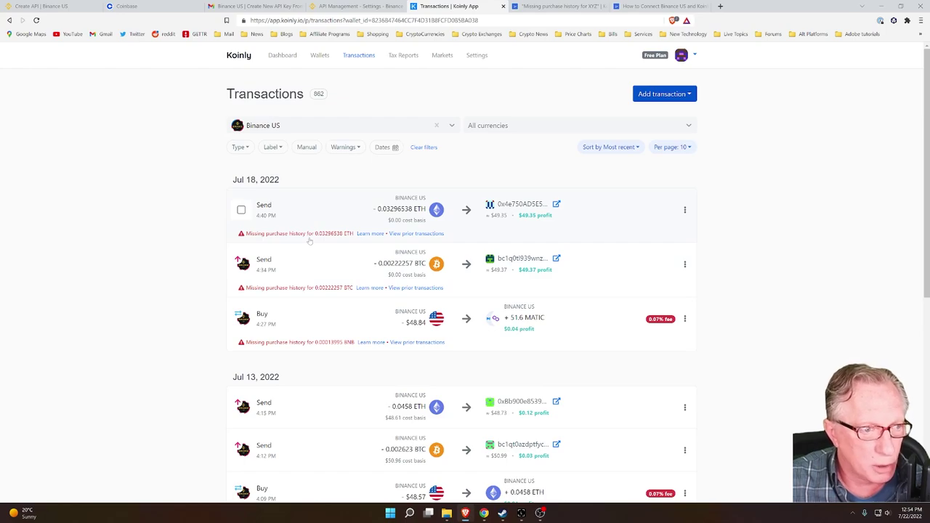
pyautogui.click(558, 6)
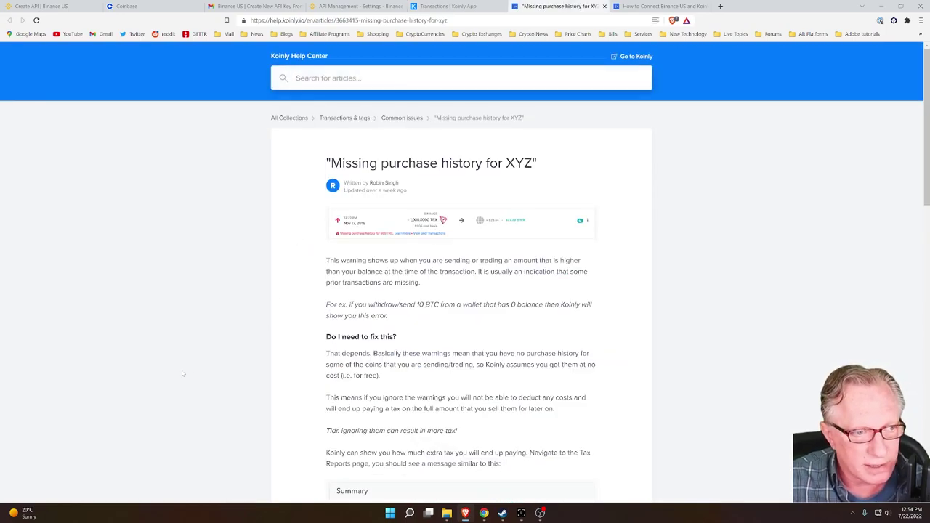
pyautogui.scroll(-2, 186, 371)
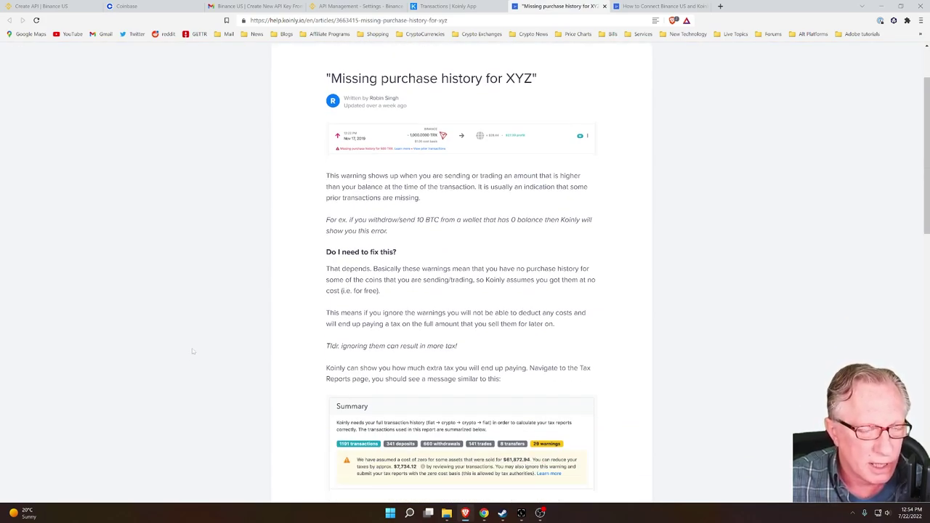
pyautogui.scroll(2, 196, 342)
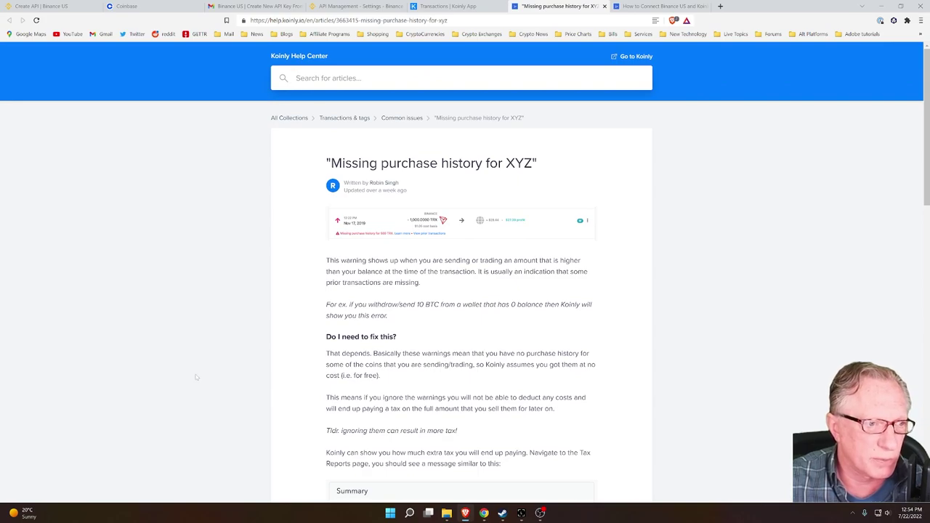
pyautogui.click(469, 6)
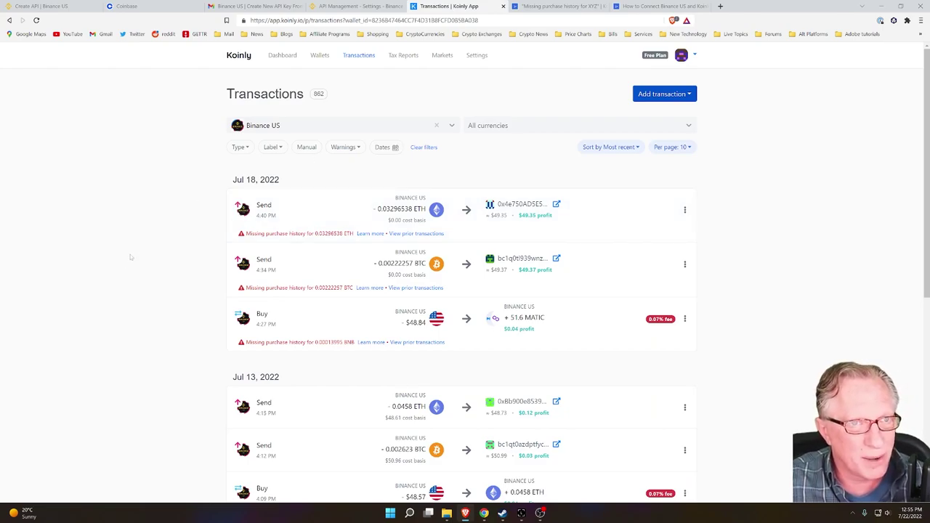
# Step: Go from the Wallets list to Add wallet / exchange, showing Coinbase and Binance US connected
pyautogui.click(317, 56)
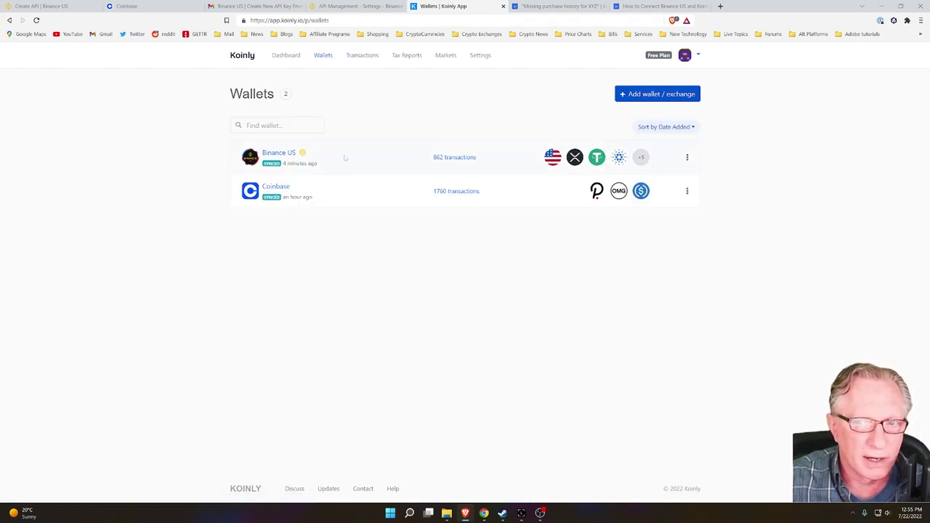
pyautogui.moveTo(302, 154)
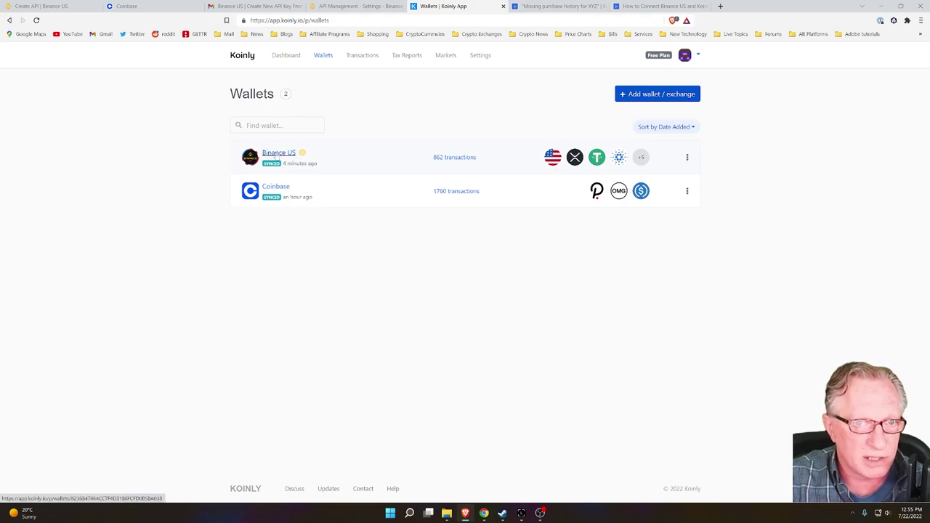
pyautogui.click(288, 57)
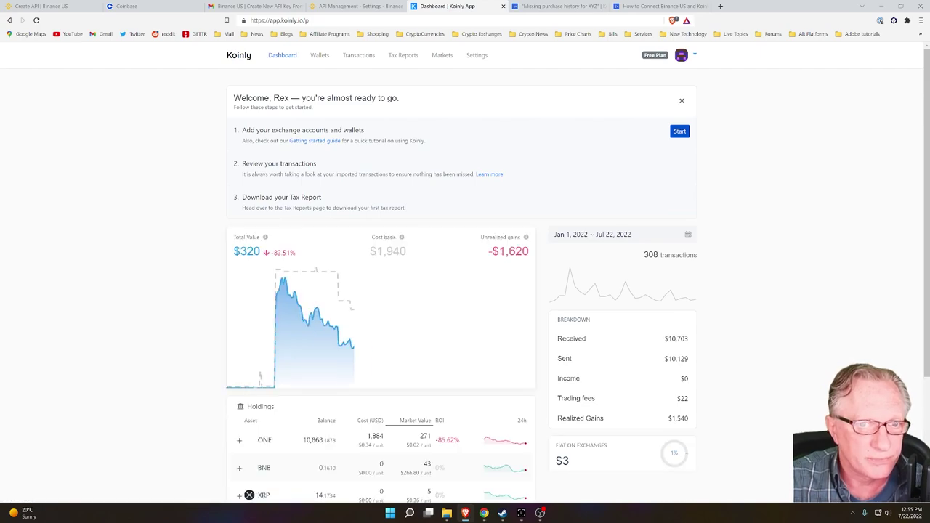
pyautogui.click(320, 55)
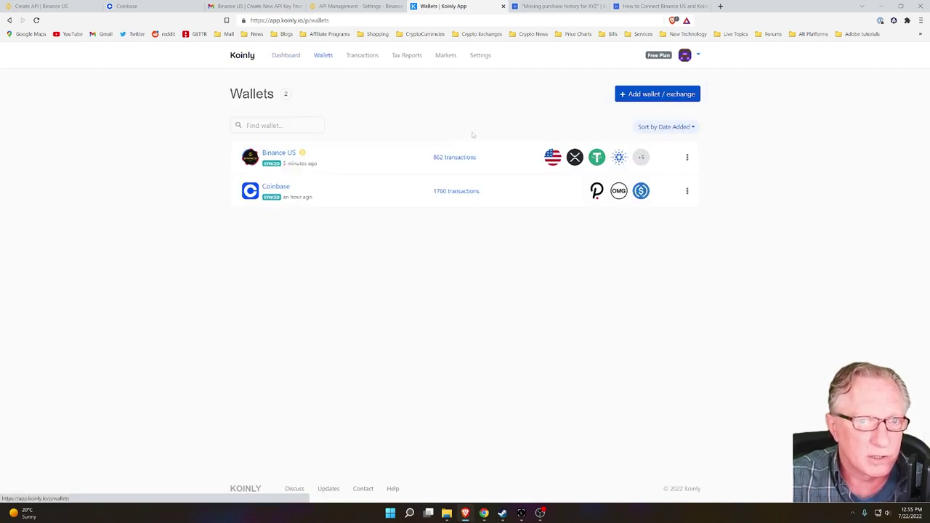
pyautogui.click(657, 93)
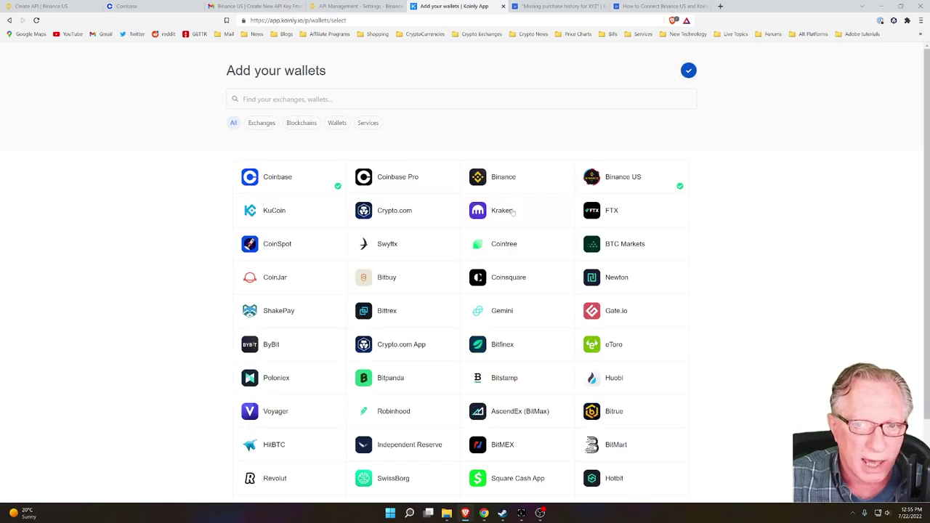
# Step: Select Kraken and read its 'How to Connect Kraken and Koinly' guide in a separate tab
pyautogui.click(504, 216)
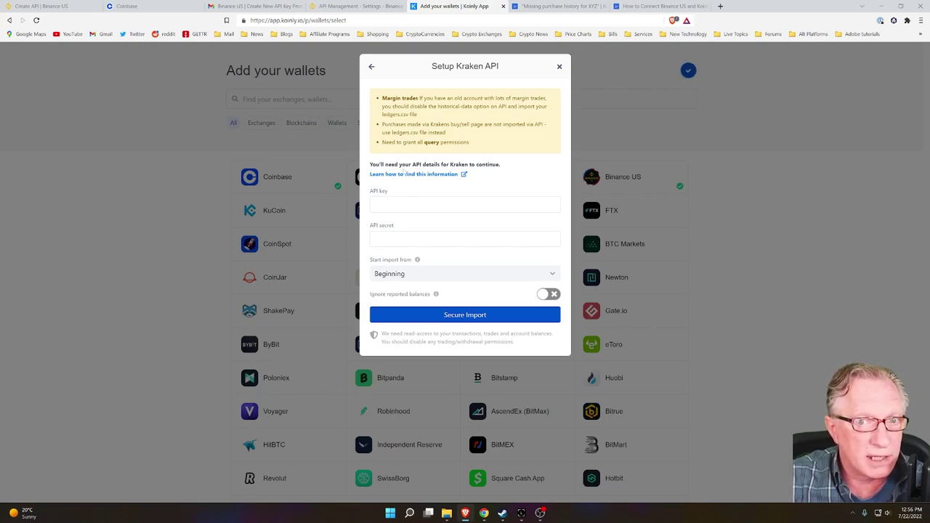
pyautogui.rightClick(419, 175)
pyautogui.click(426, 179)
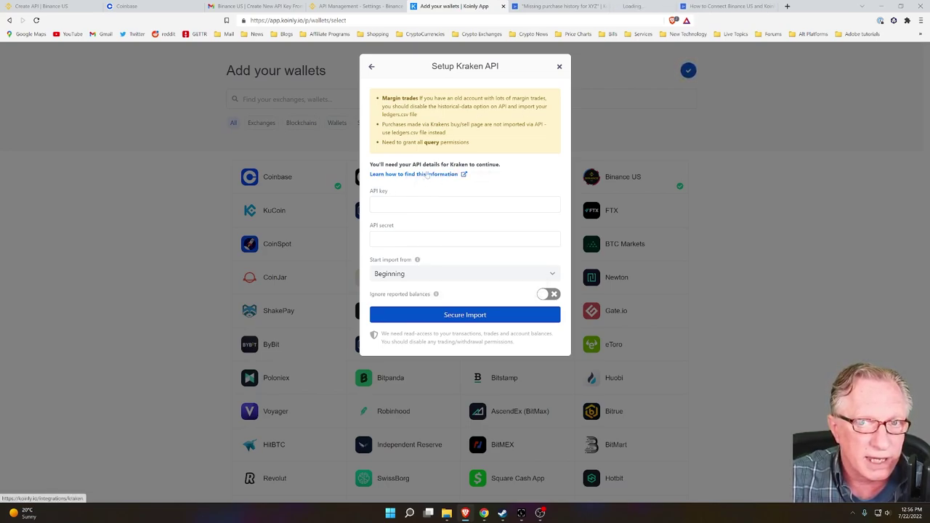
pyautogui.click(658, 6)
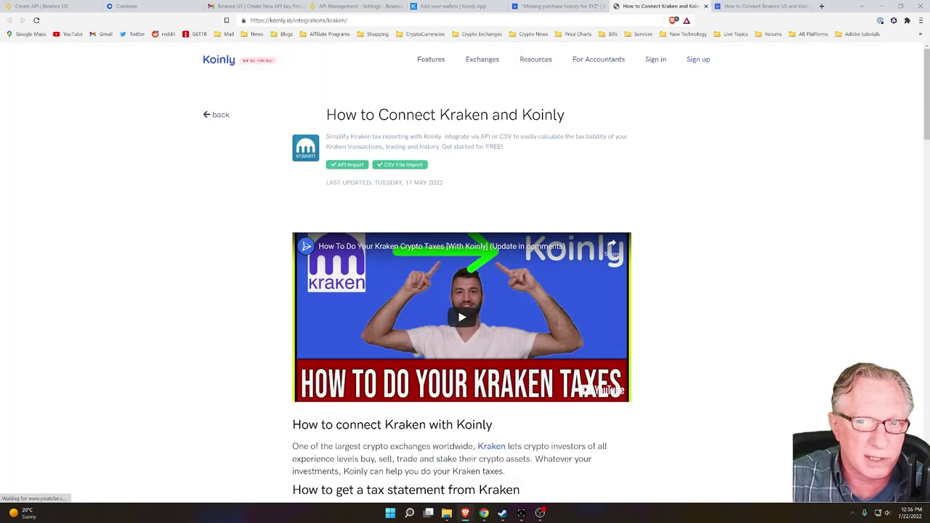
pyautogui.scroll(-1, 181, 348)
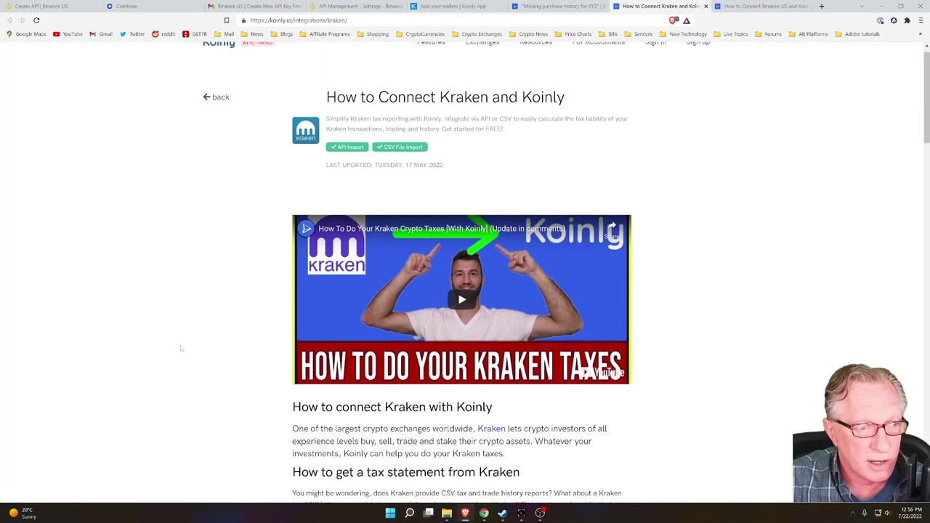
pyautogui.scroll(-7, 181, 348)
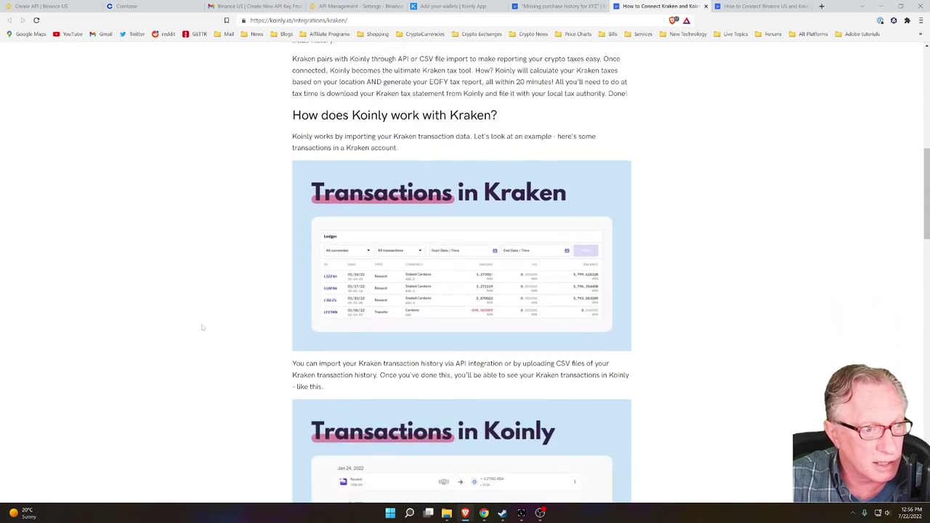
pyautogui.scroll(7, 202, 328)
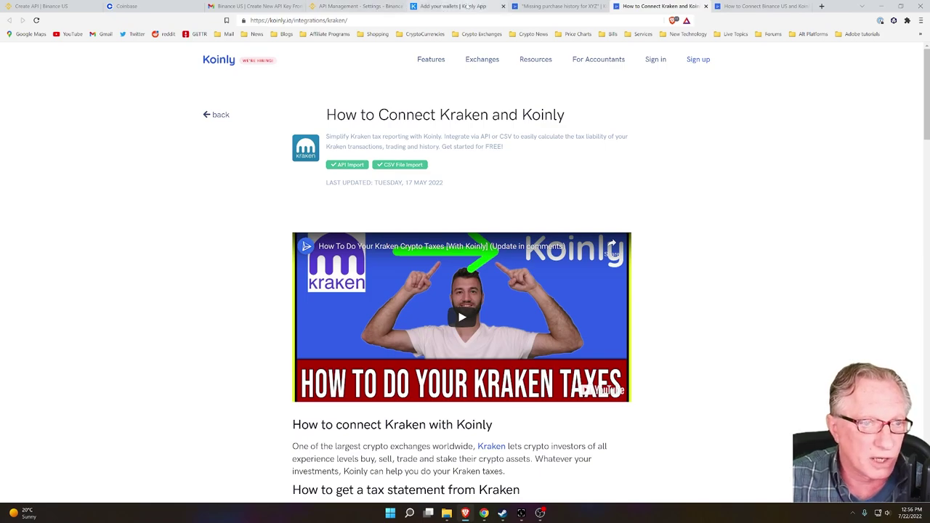
pyautogui.click(466, 7)
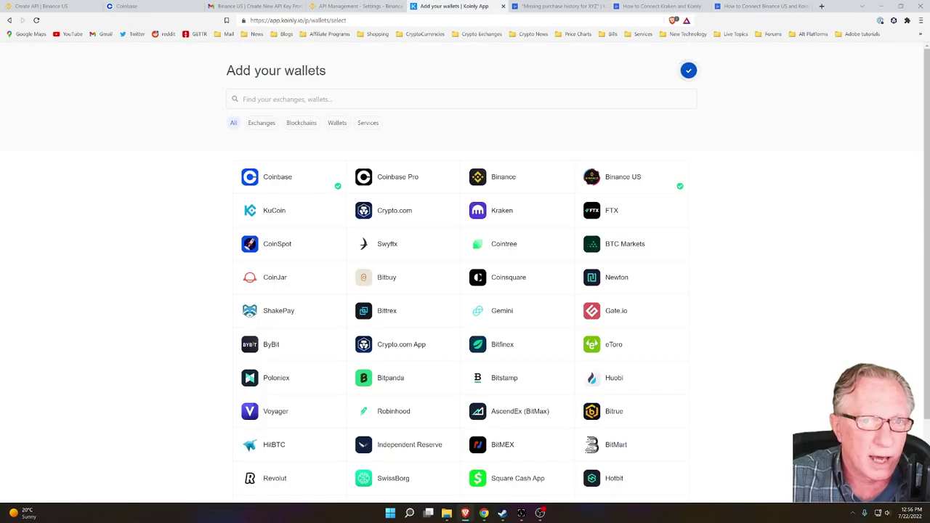
# Step: Filter the list to wallets, choose Ledger, and open its Setup auto-sync instructions
pyautogui.click(338, 124)
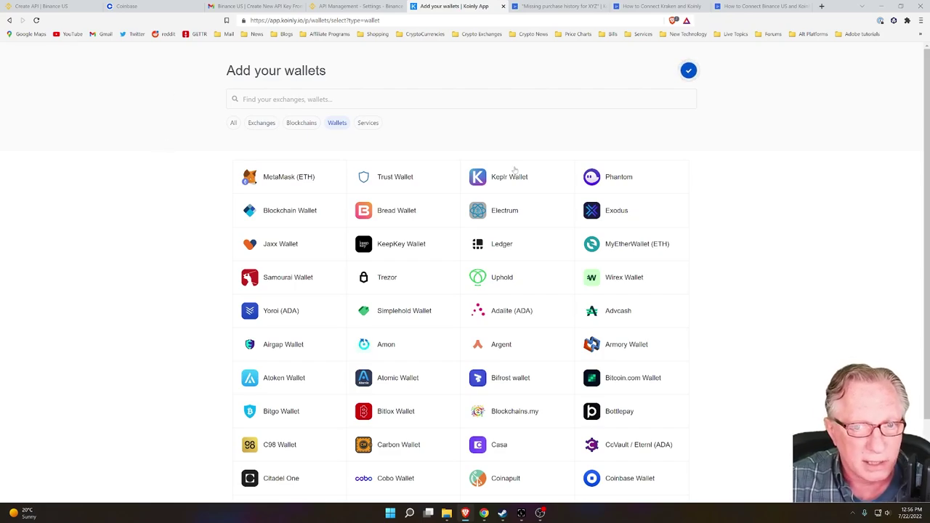
pyautogui.click(507, 247)
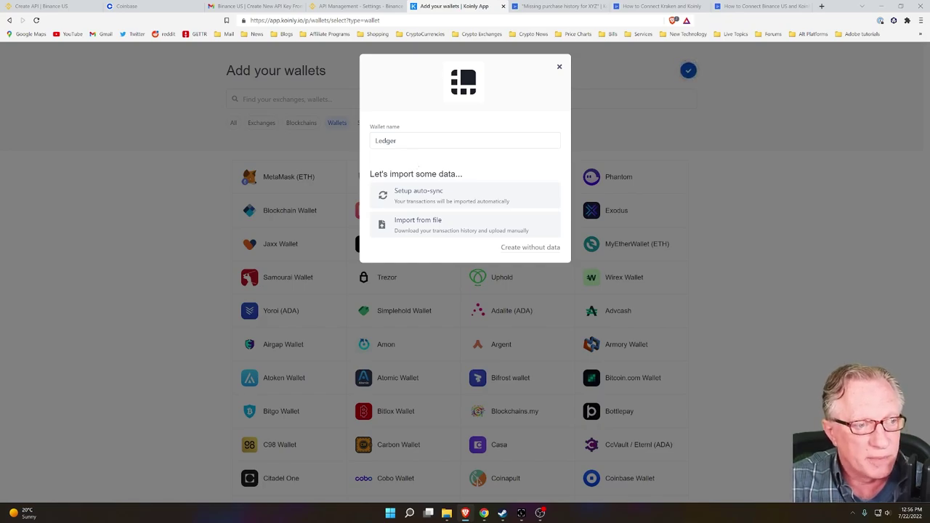
pyautogui.click(428, 198)
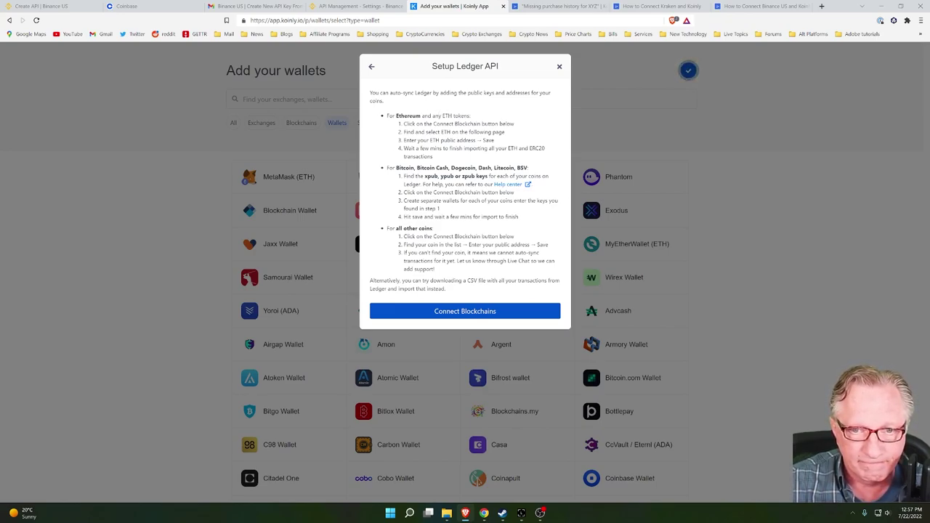
# Step: In Ledger Live, copy the Ethereum Main receive address without the device, then return to Koinly
pyautogui.click(522, 513)
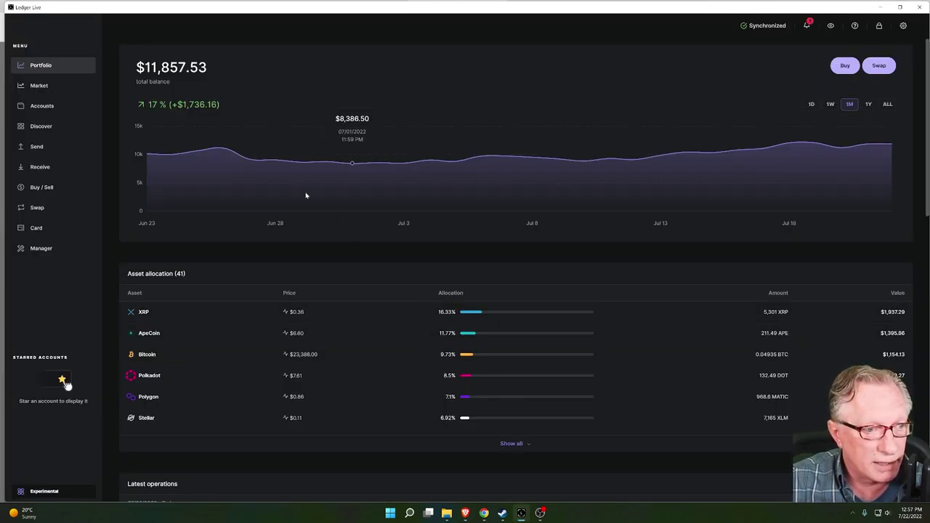
pyautogui.click(42, 109)
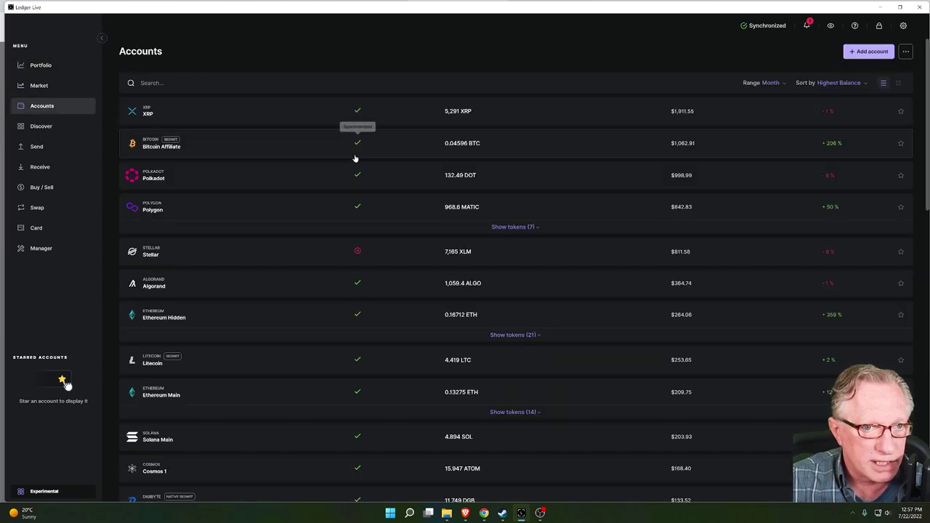
pyautogui.scroll(-1, 265, 314)
pyautogui.scroll(-1, 265, 314)
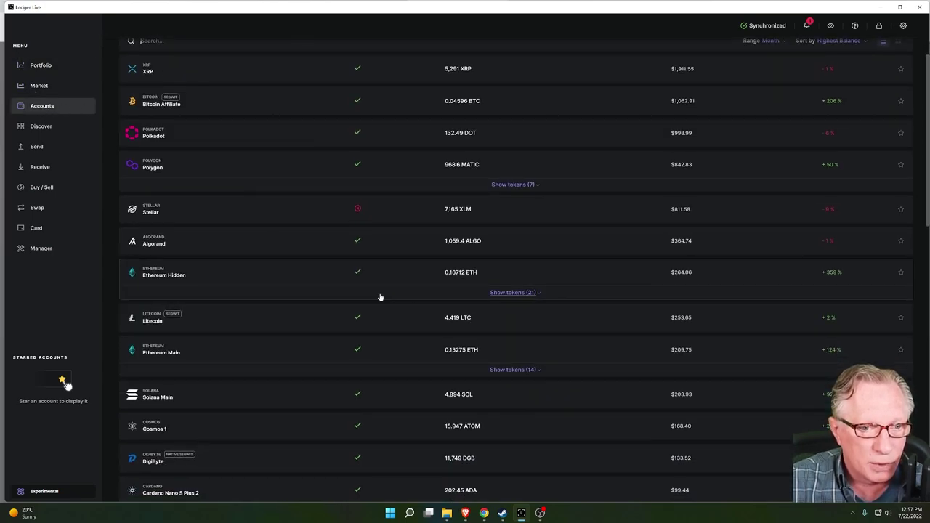
pyautogui.click(460, 353)
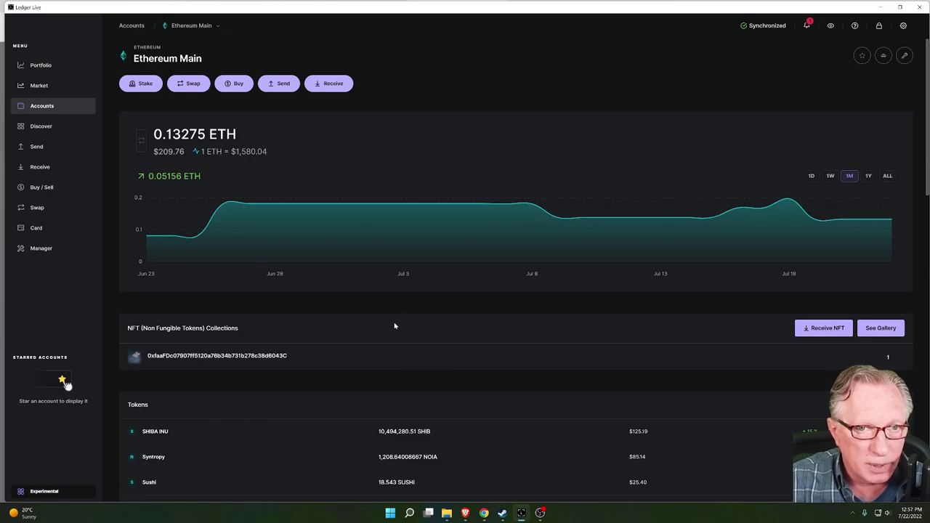
pyautogui.click(332, 84)
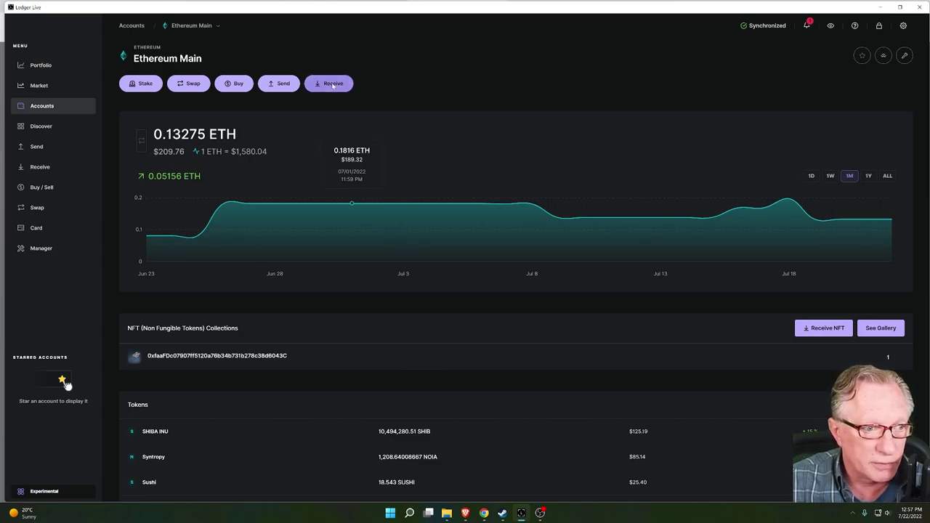
pyautogui.click(550, 346)
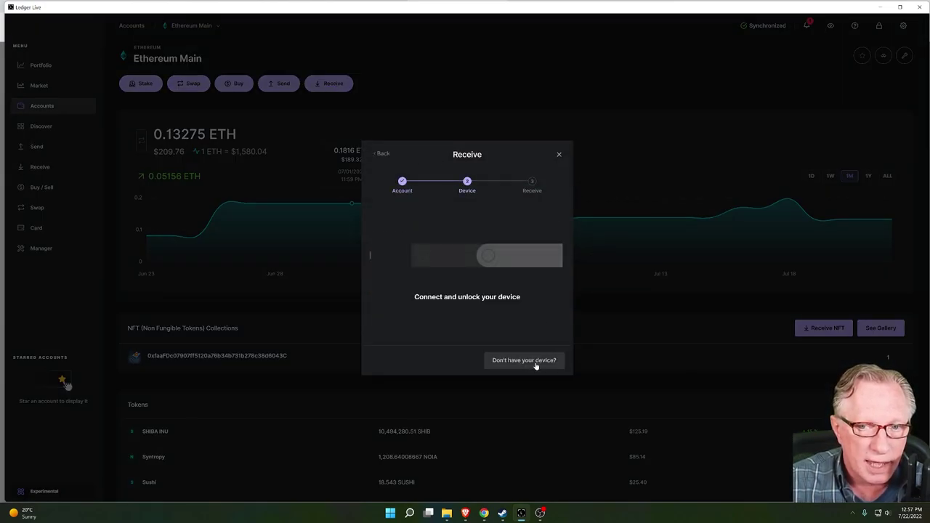
pyautogui.click(534, 361)
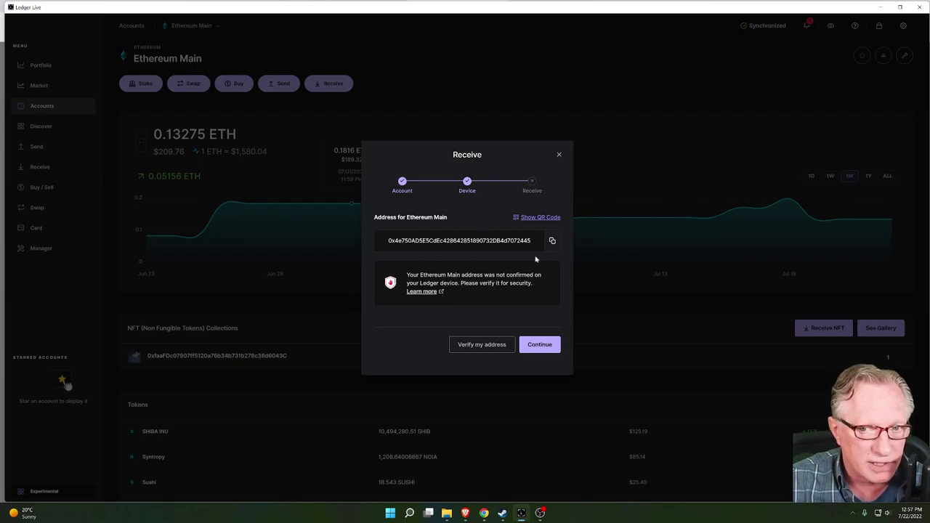
pyautogui.click(553, 240)
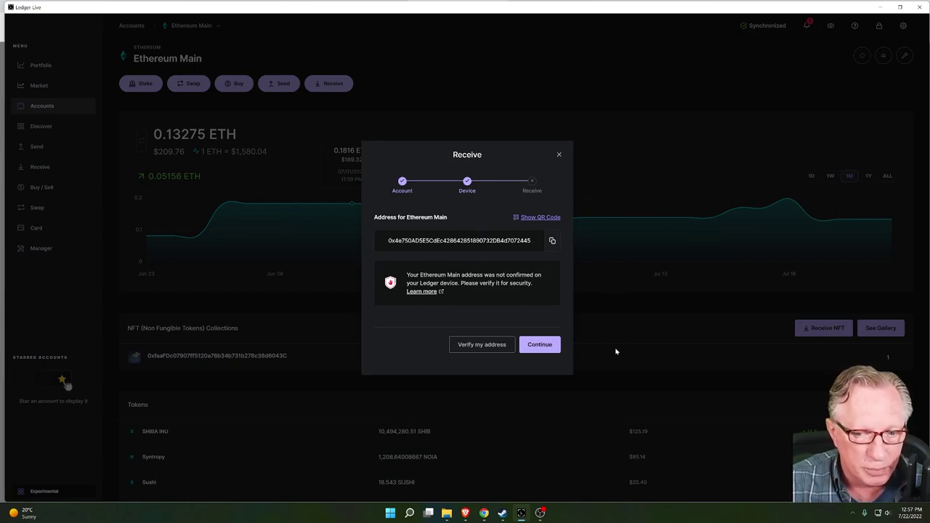
pyautogui.click(465, 513)
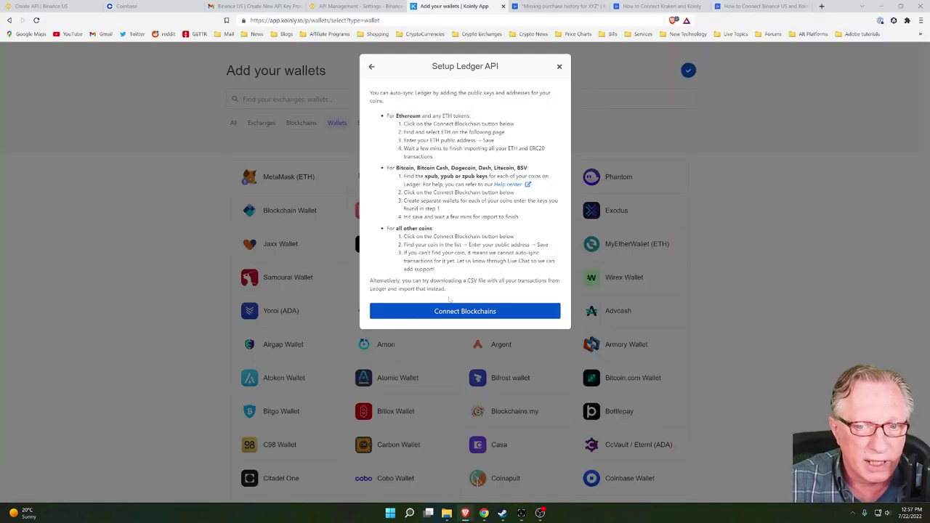
# Step: Choose the Ethereum (ETH & Tokens) blockchain and paste the copied Ledger address as public address
pyautogui.click(465, 312)
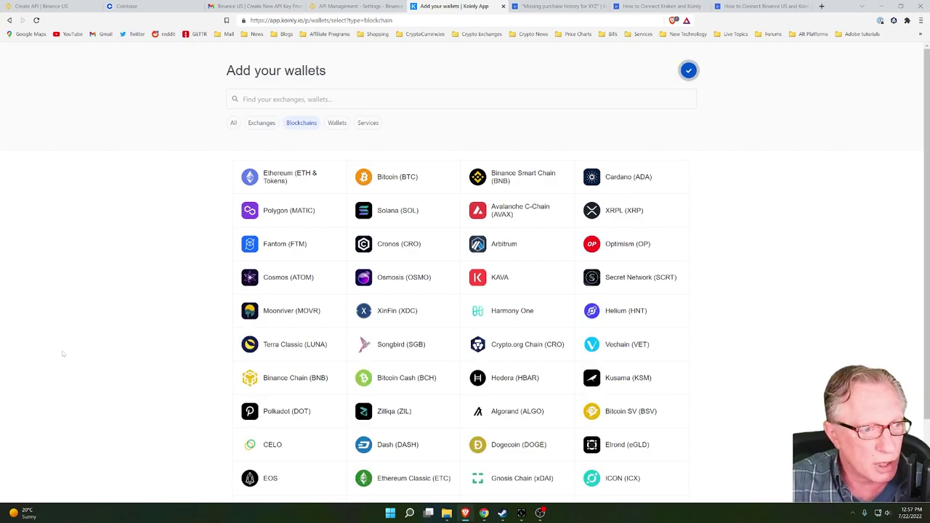
pyautogui.click(282, 181)
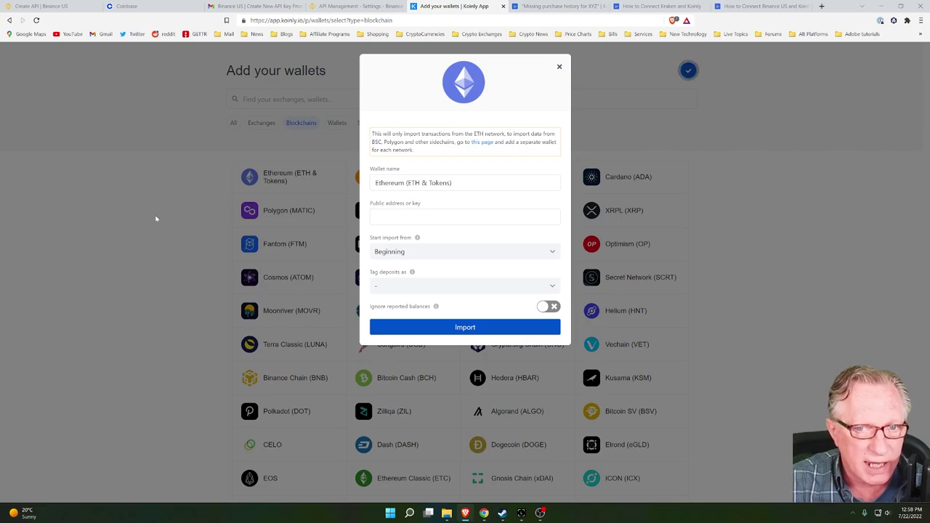
pyautogui.rightClick(376, 218)
pyautogui.click(402, 284)
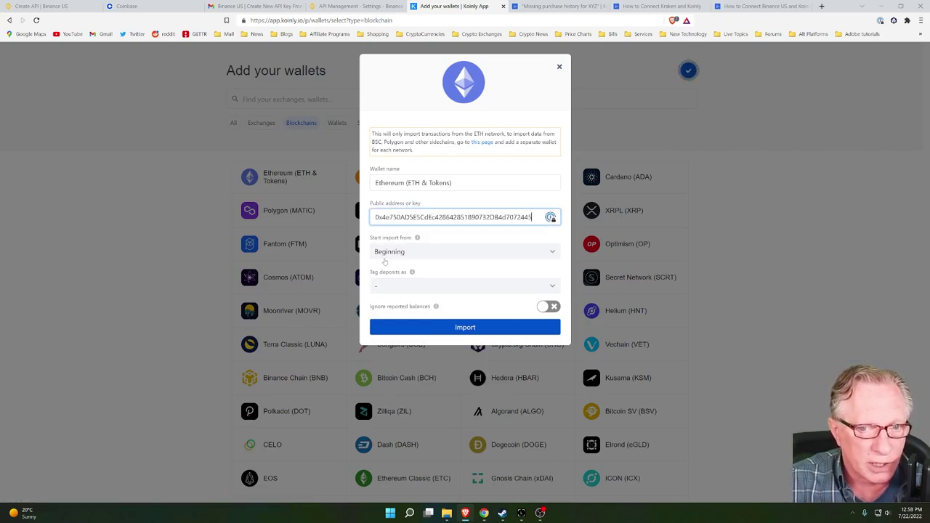
# Step: Leave deposit tagging unset and import the Ethereum wallet from the beginning
pyautogui.click(552, 287)
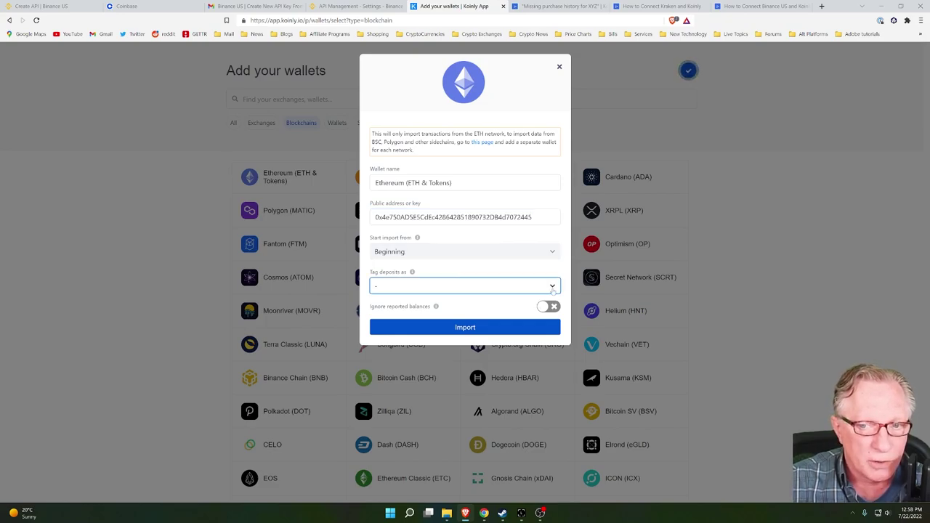
pyautogui.click(553, 289)
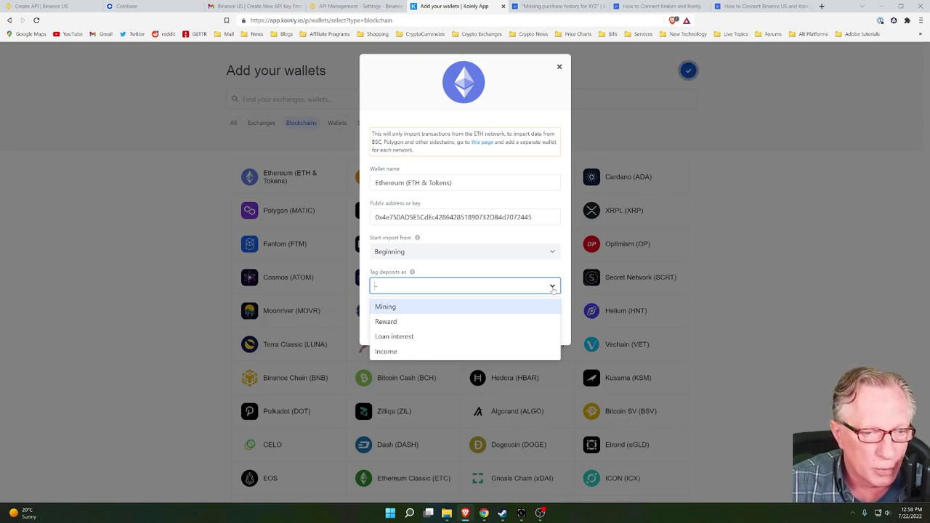
pyautogui.click(551, 287)
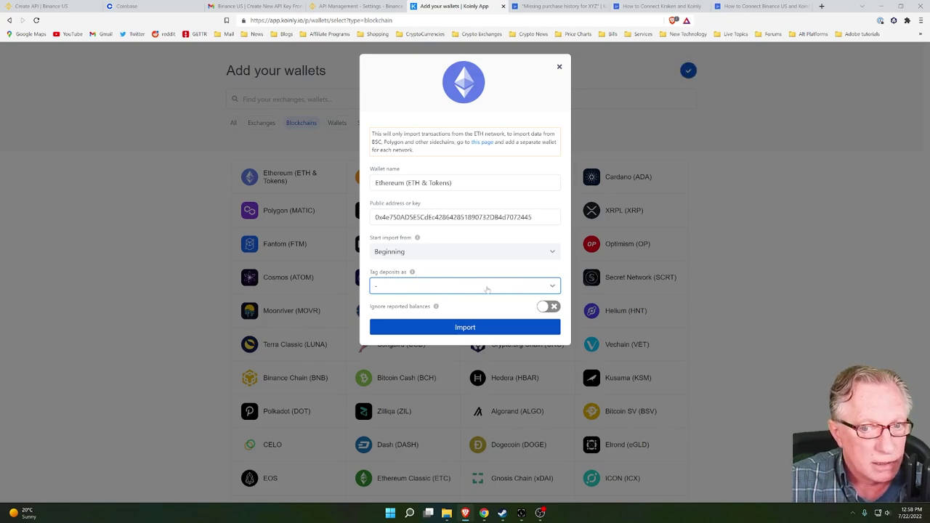
pyautogui.moveTo(412, 272)
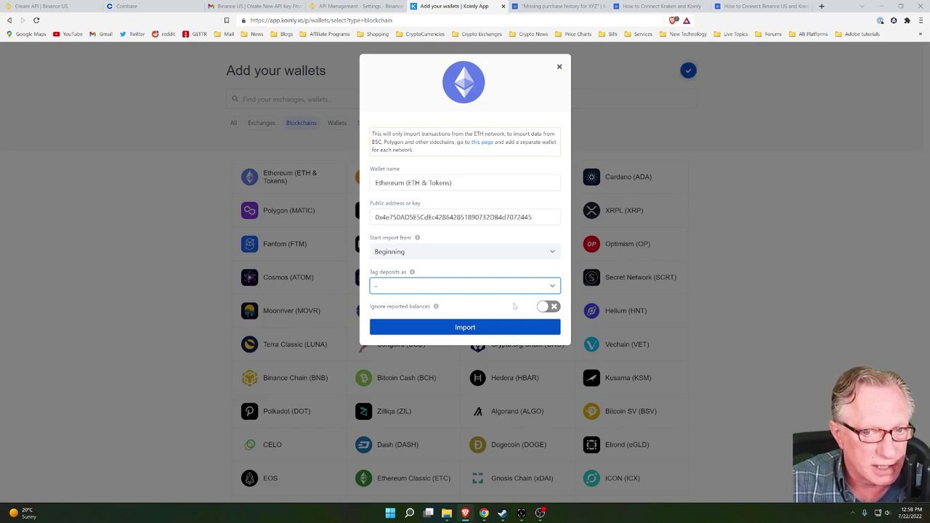
pyautogui.click(469, 328)
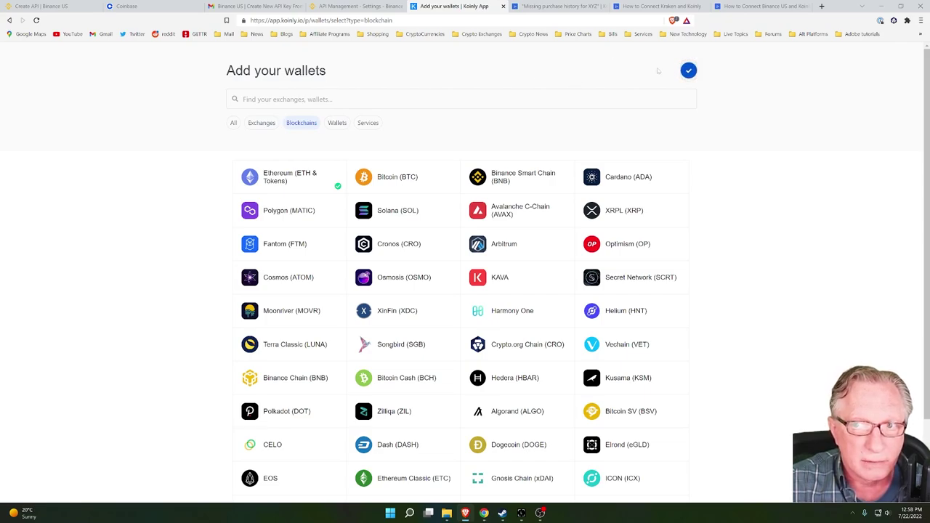
# Step: Finish the Ethereum import, then go through Ledger auto-sync's blockchain list to the Bitcoin (BTC) form
pyautogui.click(689, 72)
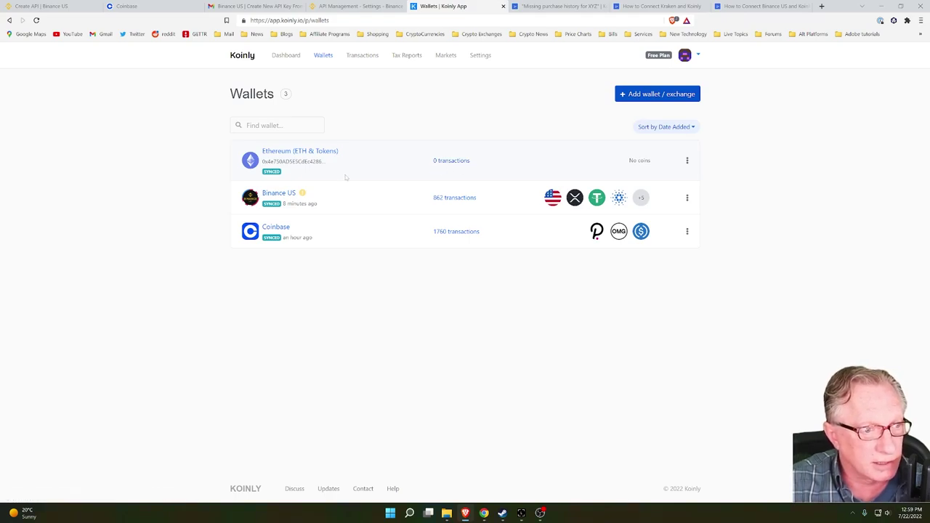
pyautogui.click(649, 95)
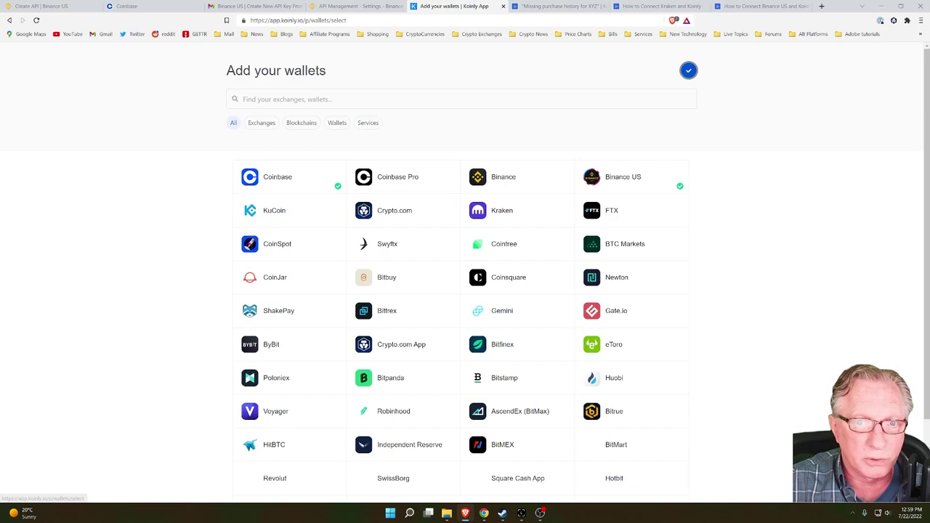
pyautogui.click(339, 123)
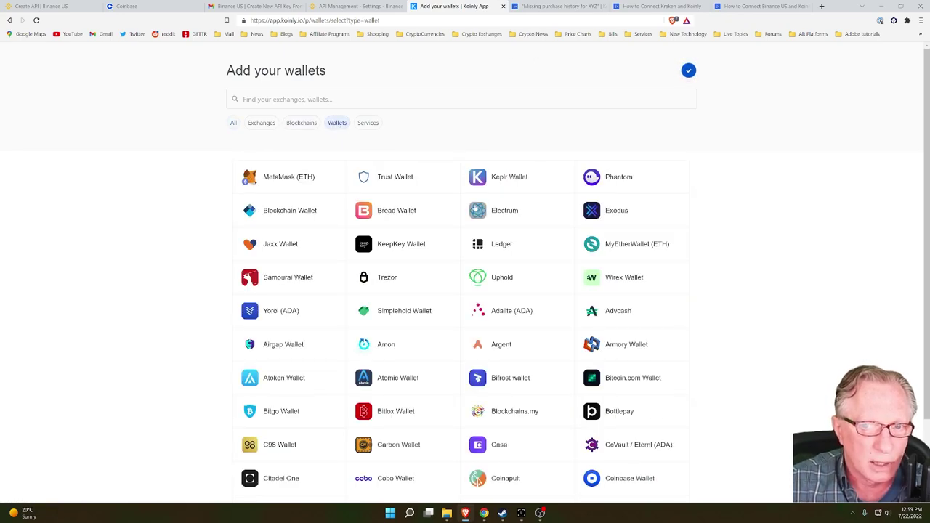
pyautogui.click(501, 246)
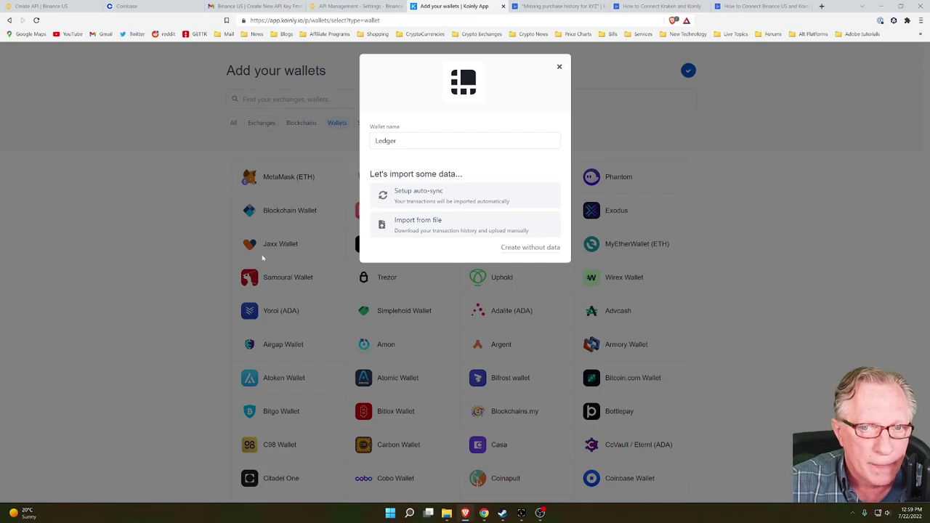
pyautogui.click(419, 192)
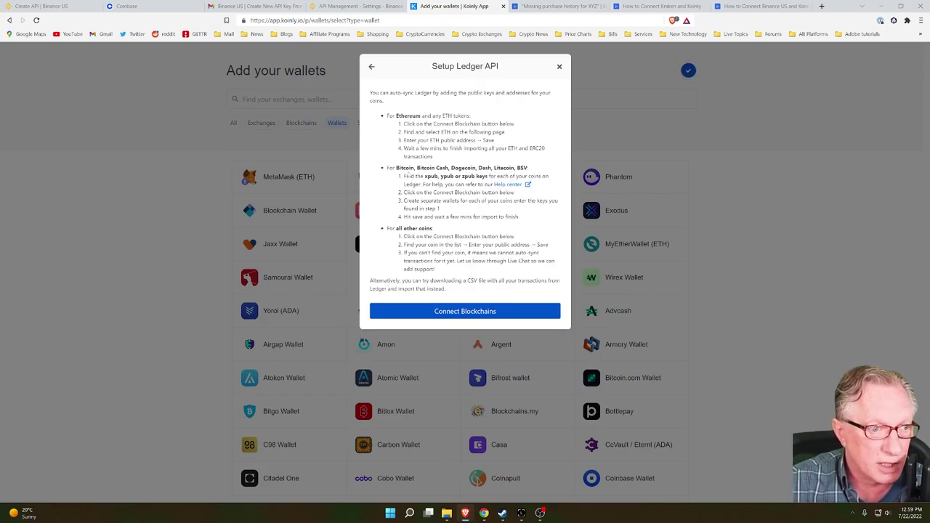
pyautogui.click(467, 314)
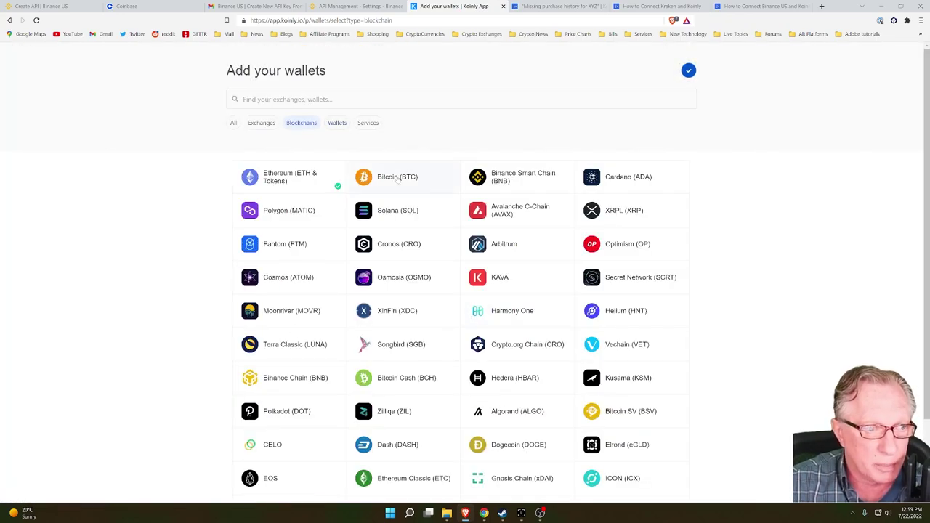
pyautogui.click(397, 180)
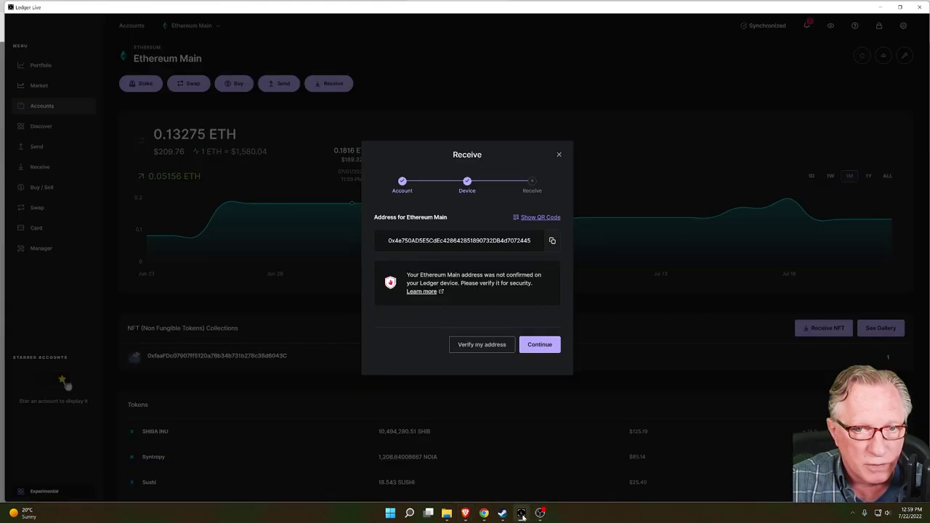
# Step: Finish and close the Ethereum receive address dialog in Ledger Live
pyautogui.click(521, 513)
pyautogui.click(540, 345)
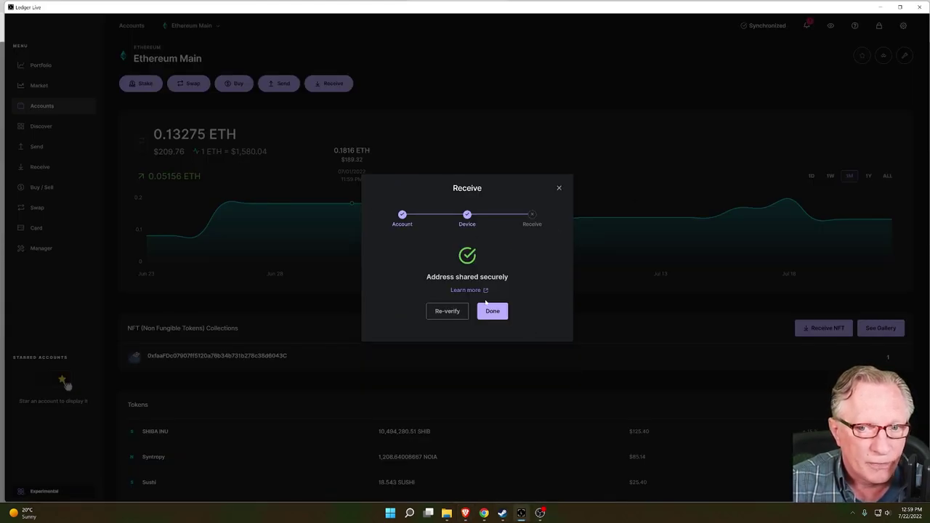
pyautogui.click(492, 311)
# Step: Copy the Bitcoin Affiliate account's xpub from its advanced Edit account details
pyautogui.click(42, 108)
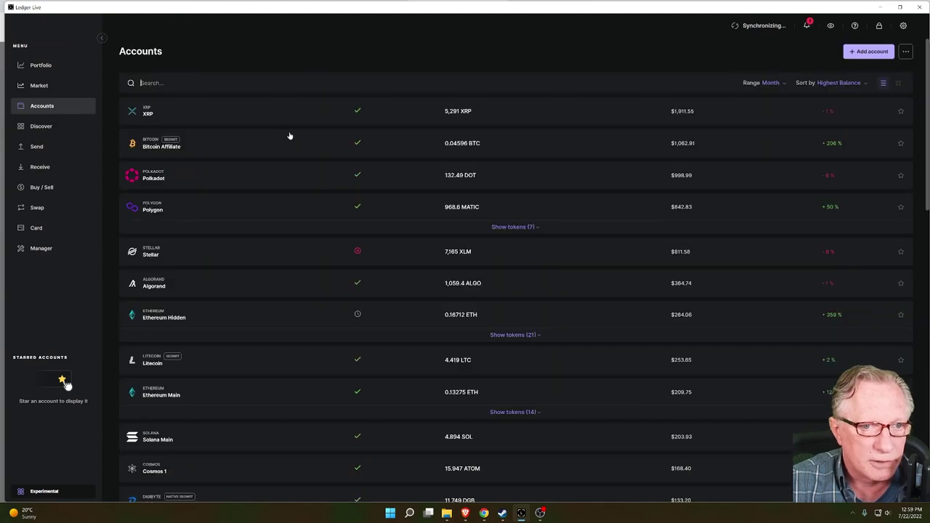
pyautogui.click(248, 146)
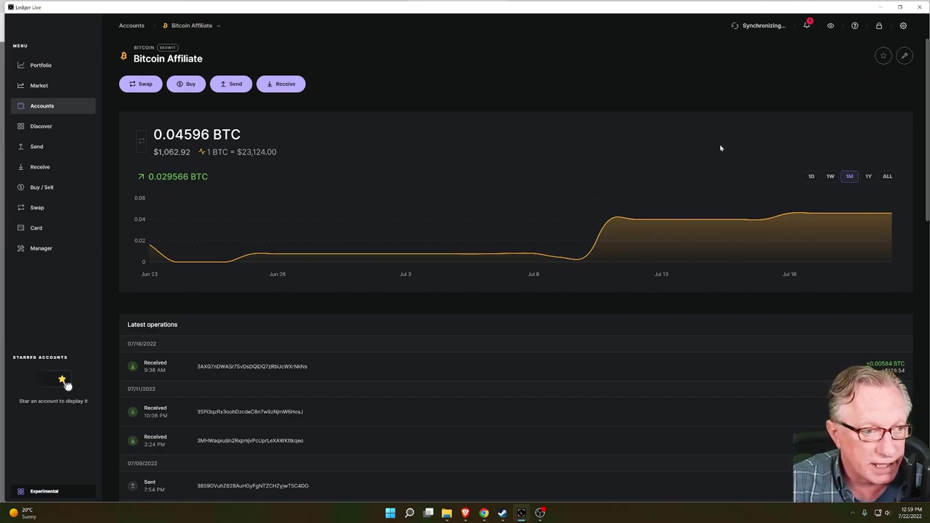
pyautogui.click(905, 57)
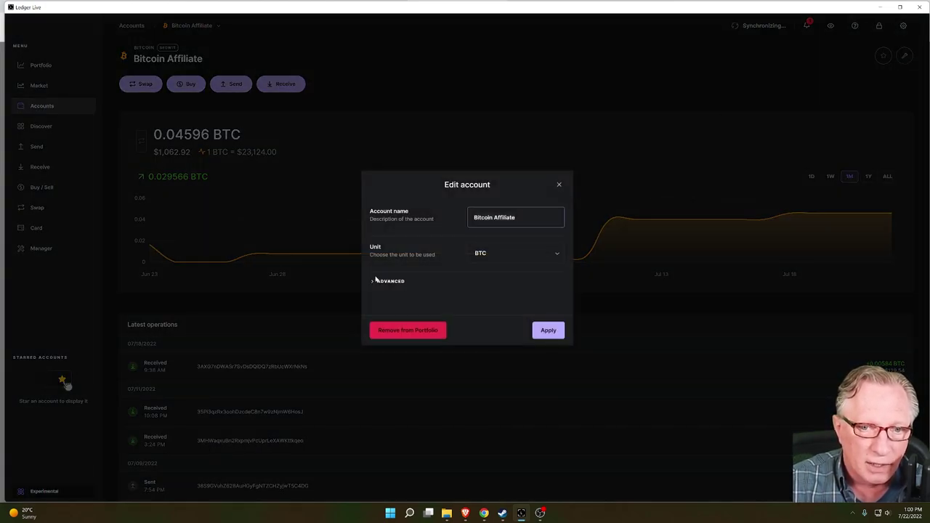
pyautogui.click(373, 282)
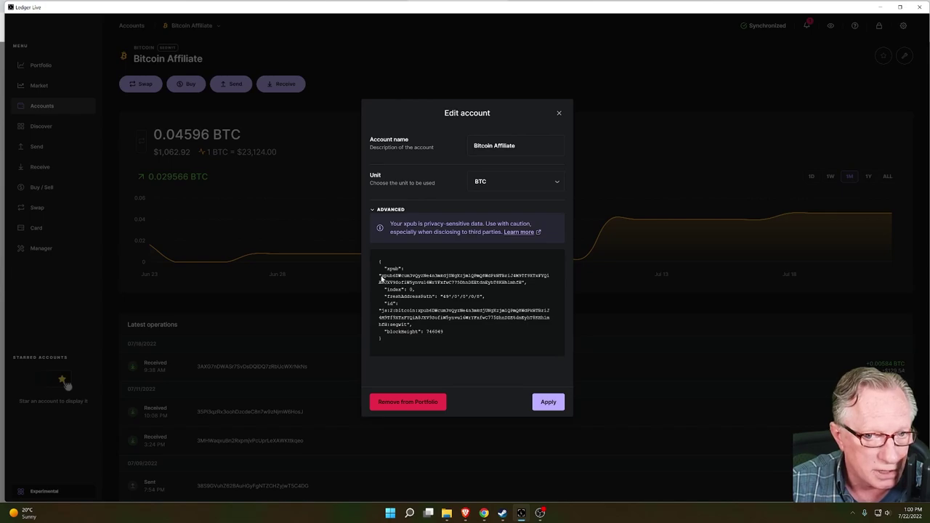
pyautogui.moveTo(392, 278); pyautogui.dragTo(520, 286)
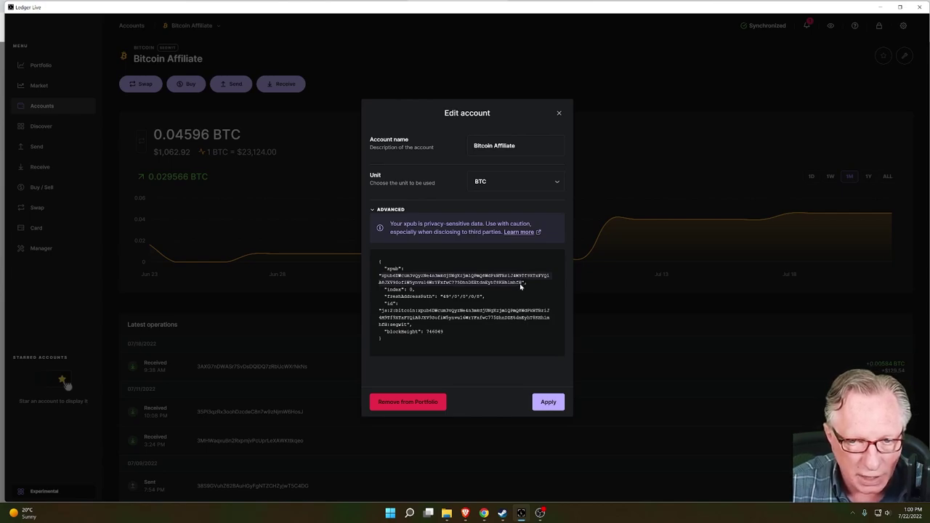
pyautogui.rightClick(454, 284)
pyautogui.click(468, 306)
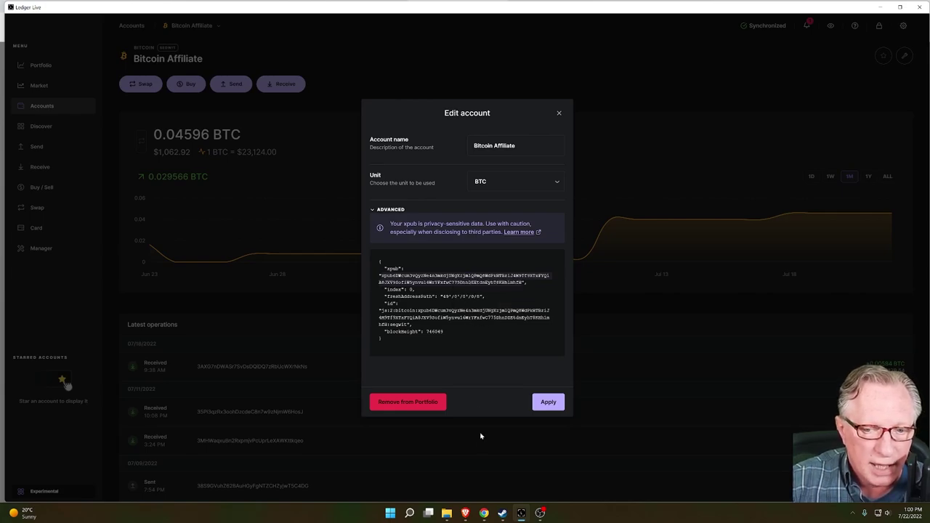
# Step: Paste the copied xpub into Koinly's Bitcoin public address field and import the wallet
pyautogui.click(465, 513)
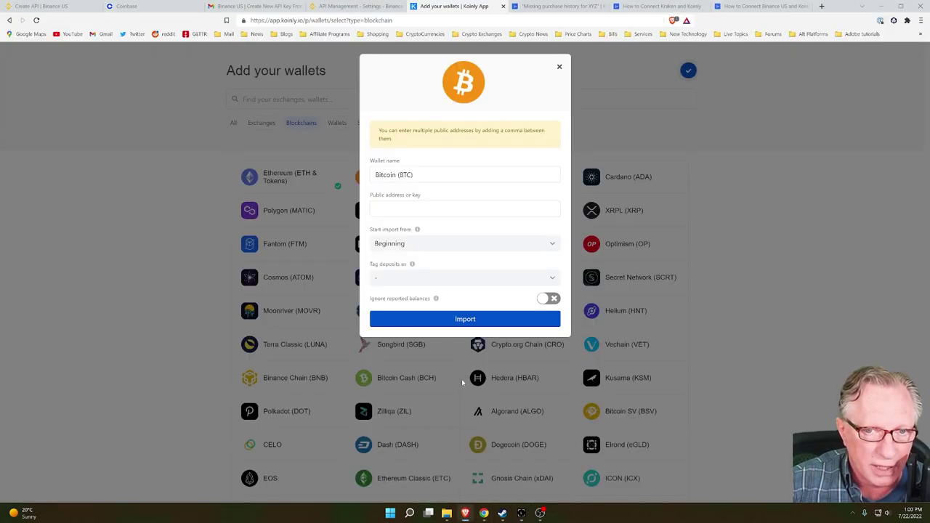
pyautogui.rightClick(392, 209)
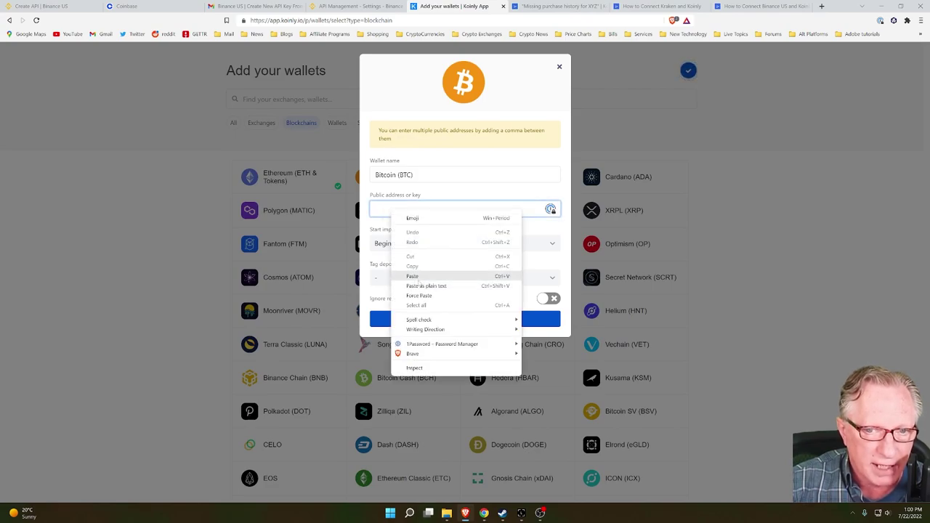
pyautogui.click(418, 282)
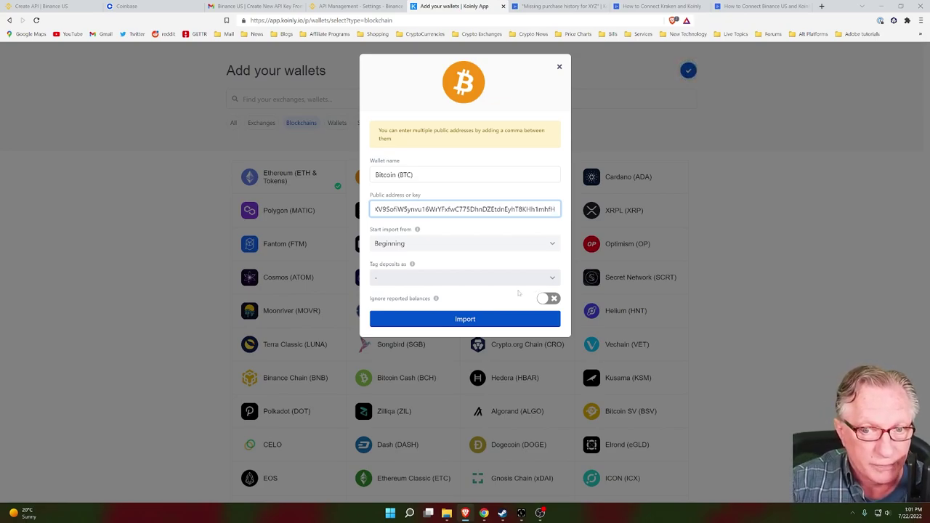
pyautogui.click(460, 323)
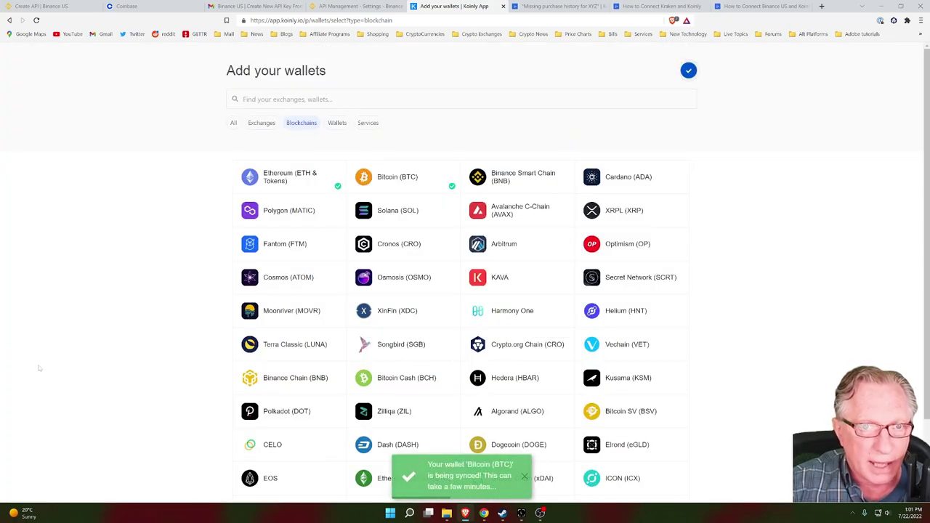
# Step: Add another Ledger wallet via the Wallets filter and bring up its auto-sync setup instructions
pyautogui.click(689, 71)
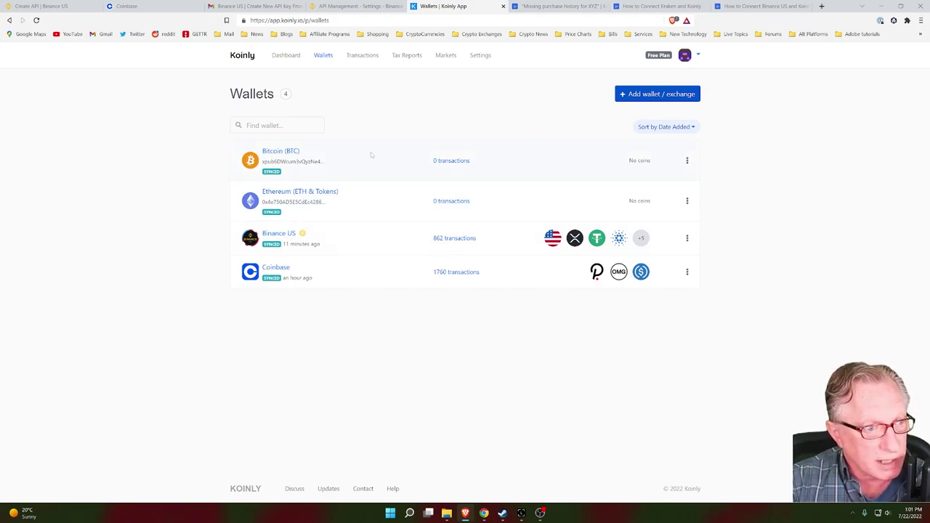
pyautogui.click(646, 97)
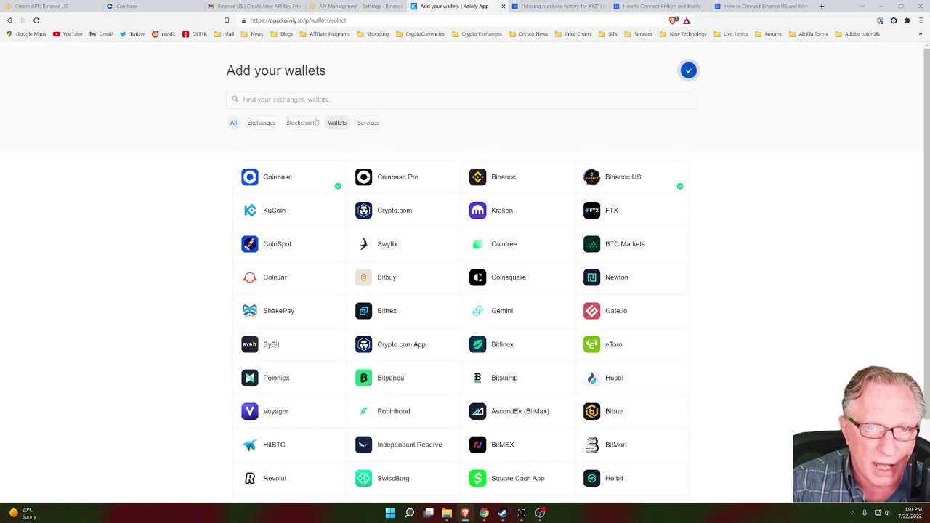
pyautogui.click(337, 124)
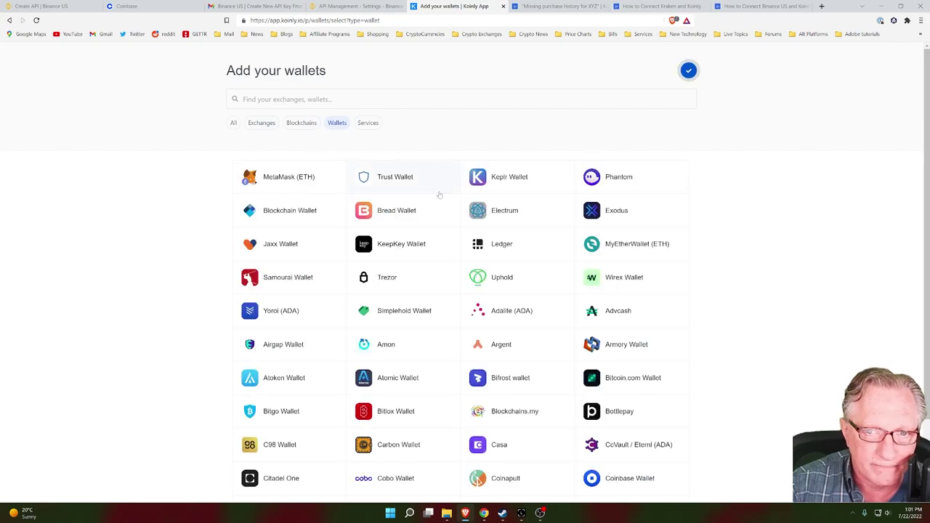
pyautogui.click(500, 247)
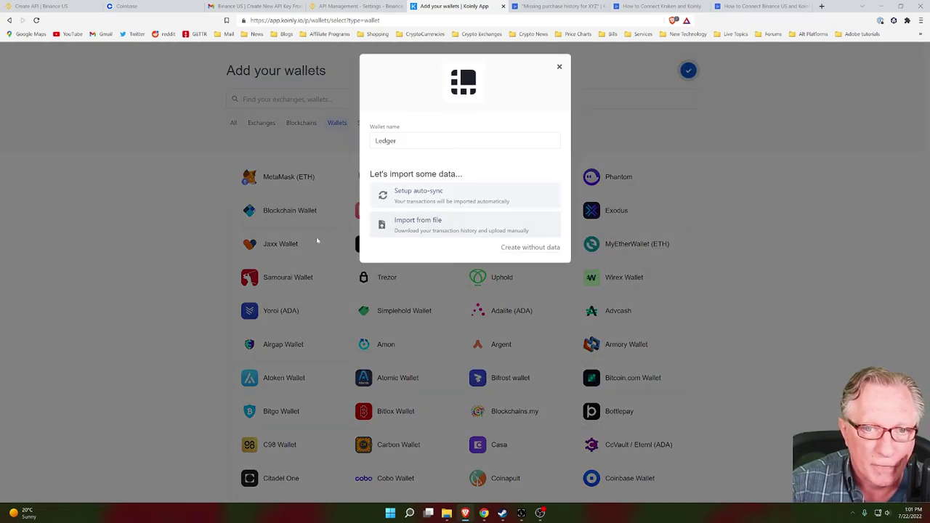
pyautogui.click(426, 195)
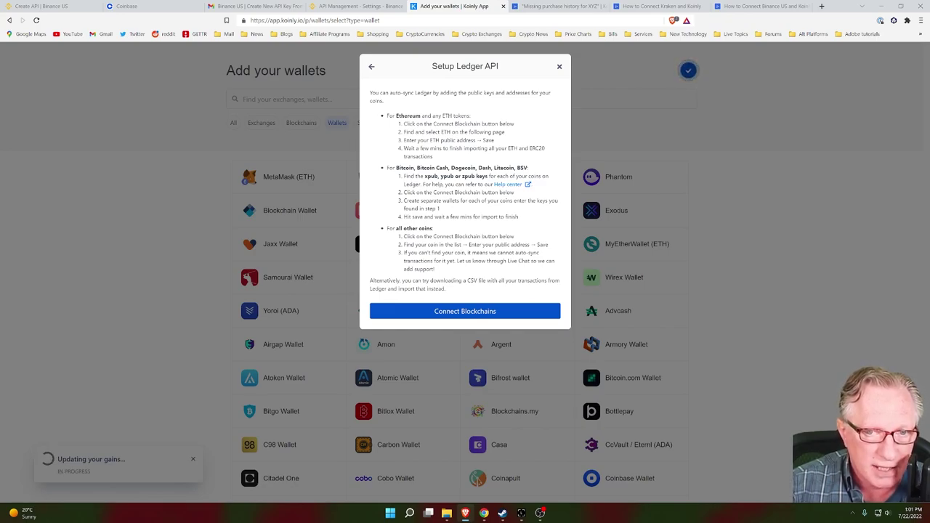
pyautogui.click(522, 514)
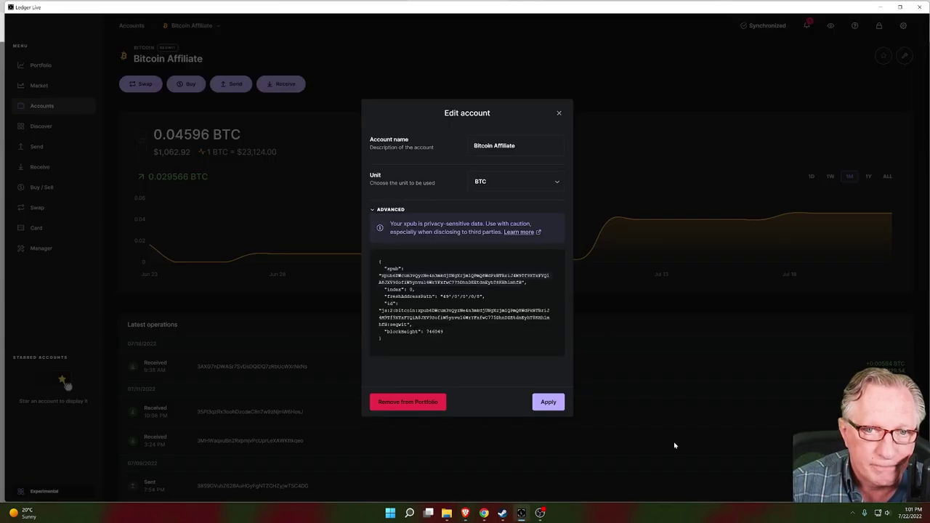
# Step: Copy the XRP account's receive address in Ledger Live without verifying on the device
pyautogui.click(560, 113)
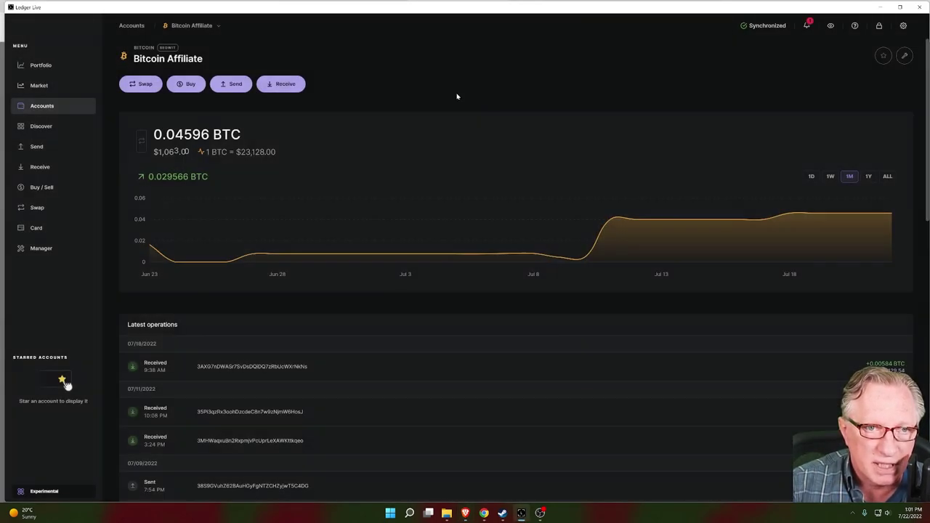
pyautogui.click(51, 106)
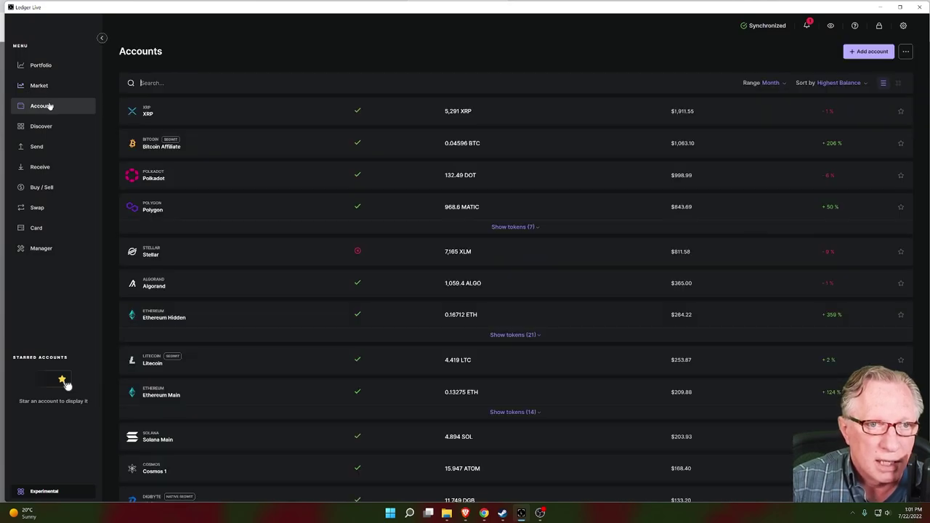
pyautogui.click(181, 113)
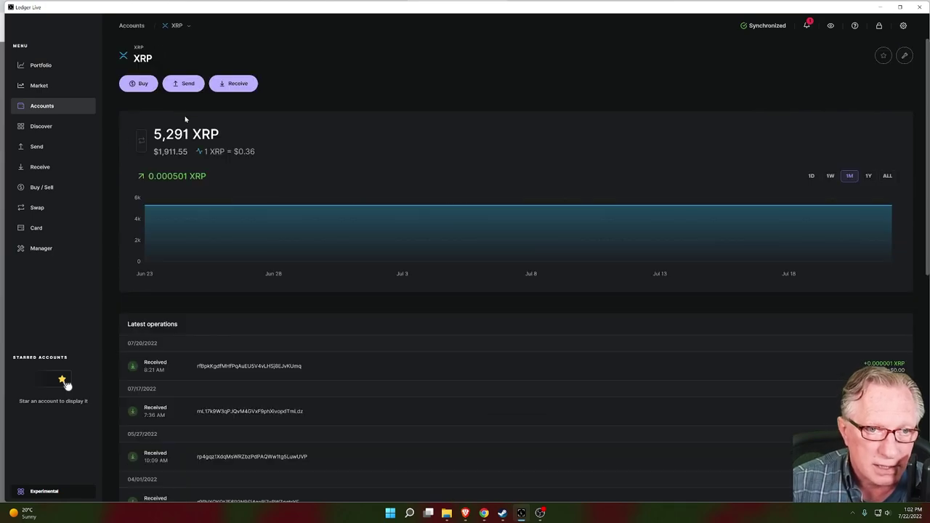
pyautogui.click(246, 87)
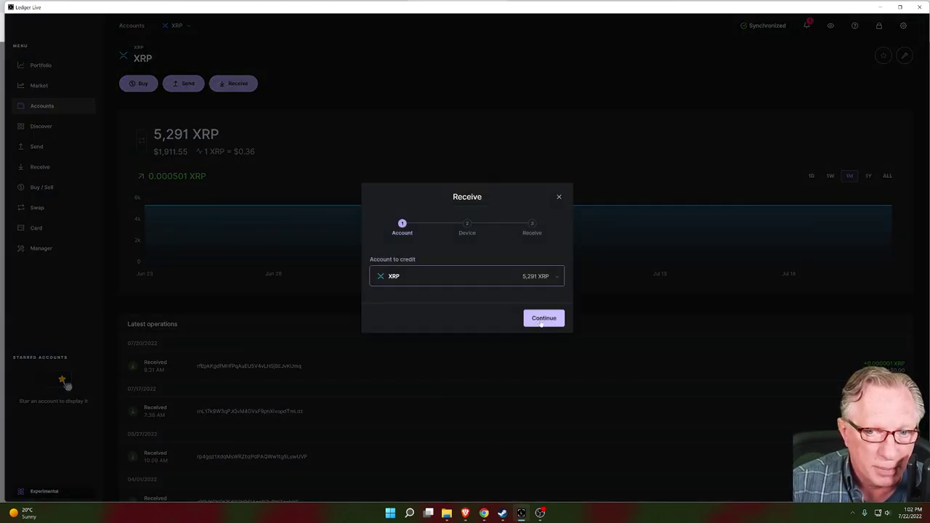
pyautogui.click(542, 321)
pyautogui.click(529, 361)
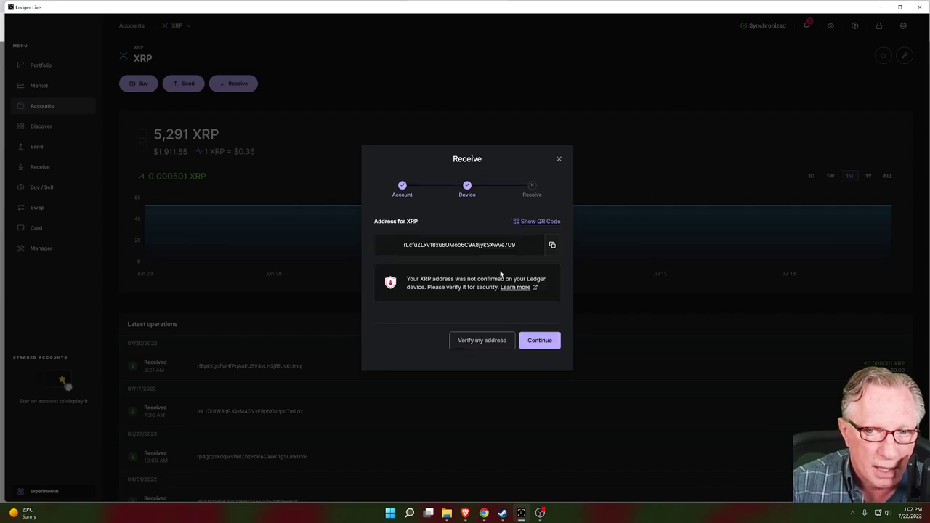
pyautogui.click(553, 245)
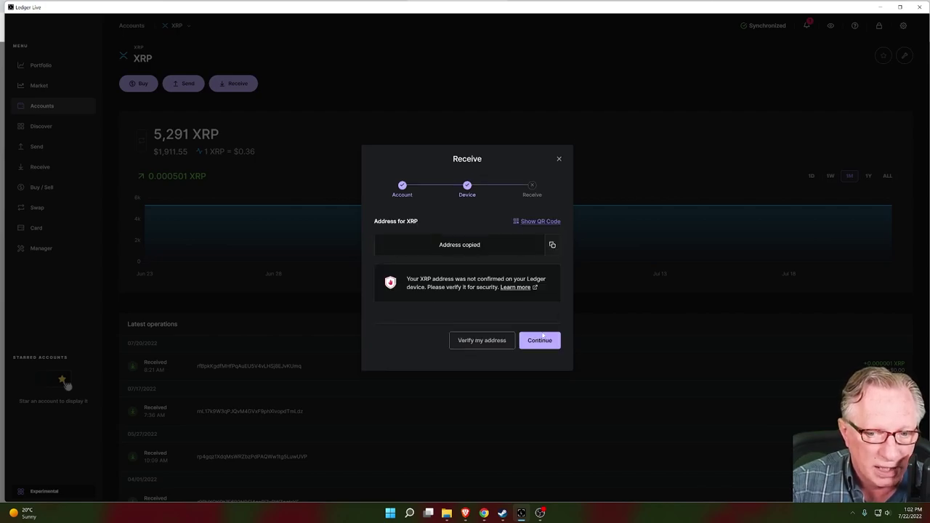
pyautogui.click(466, 515)
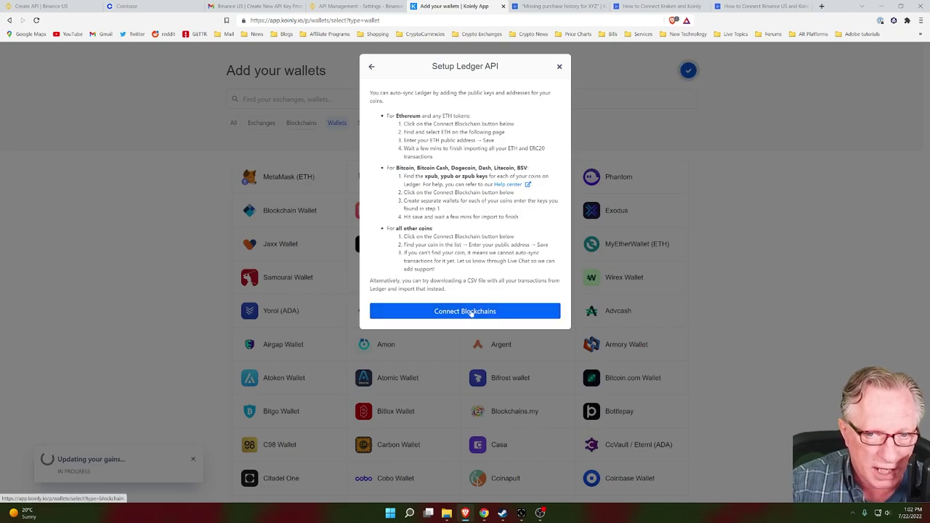
# Step: Search the blockchain list for 'xrp' and open the XRPL (XRP) import form
pyautogui.click(469, 313)
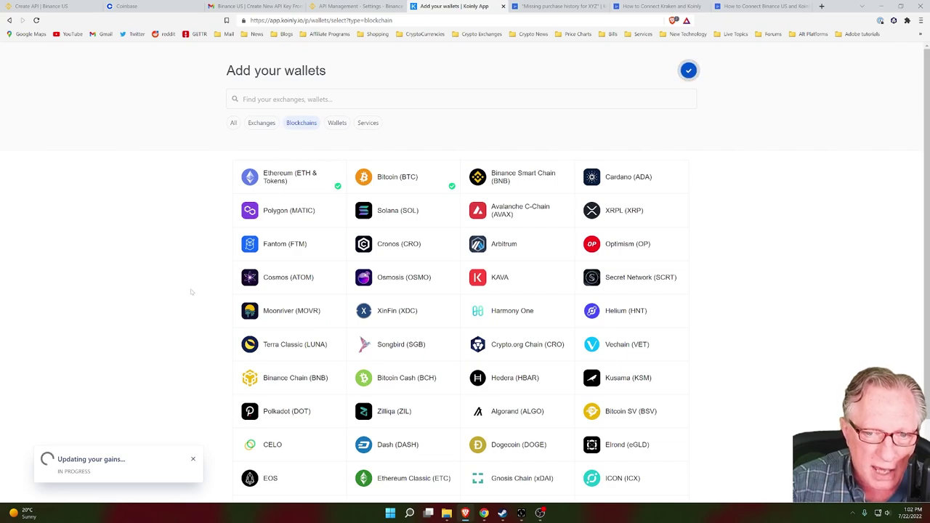
pyautogui.scroll(-1, 190, 294)
pyautogui.scroll(-1, 274, 83)
pyautogui.scroll(2, 276, 86)
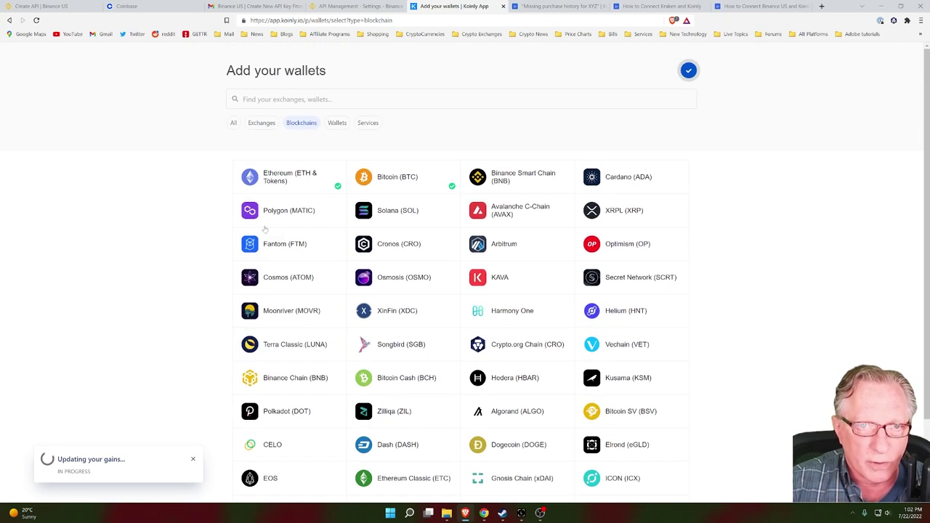
pyautogui.click(291, 99)
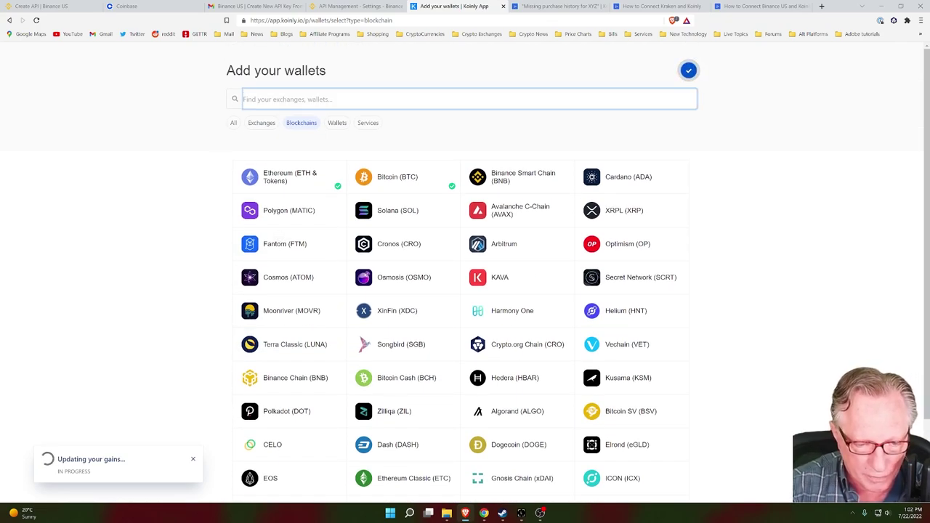
pyautogui.write('xrp')
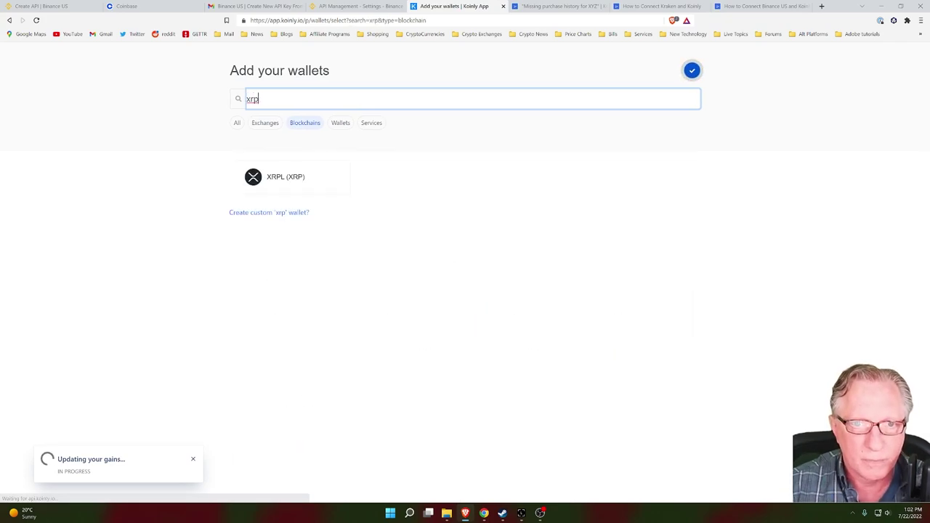
pyautogui.click(276, 181)
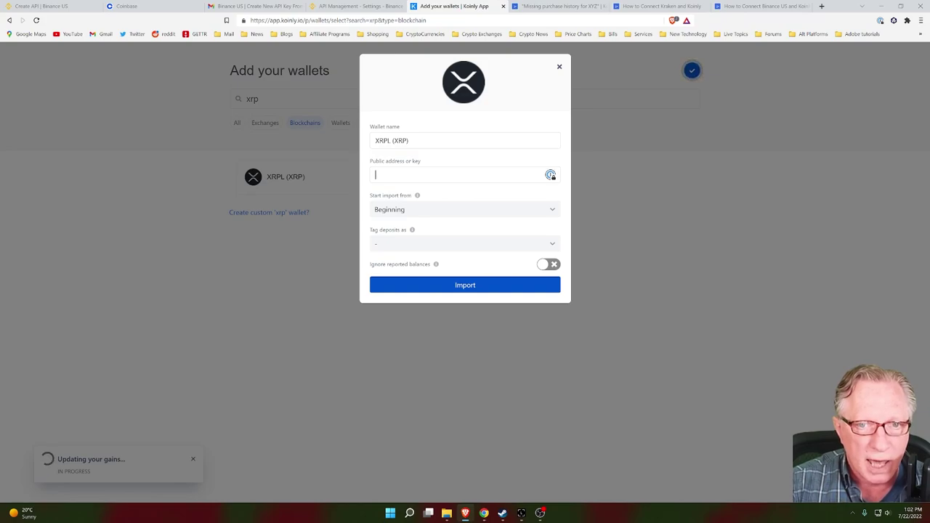
# Step: Paste the XRP address, import the XRPL wallet, and return to the Wallets list
pyautogui.rightClick(377, 178)
pyautogui.click(405, 245)
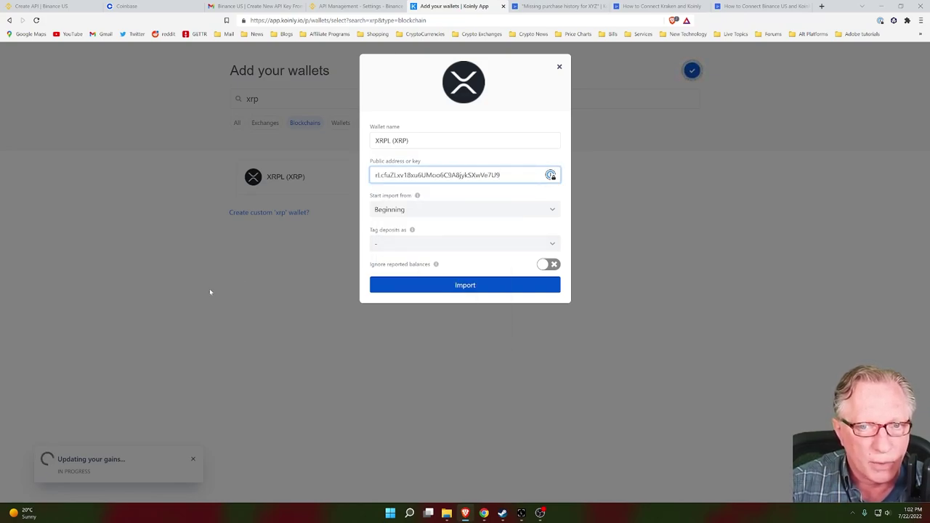
pyautogui.click(470, 291)
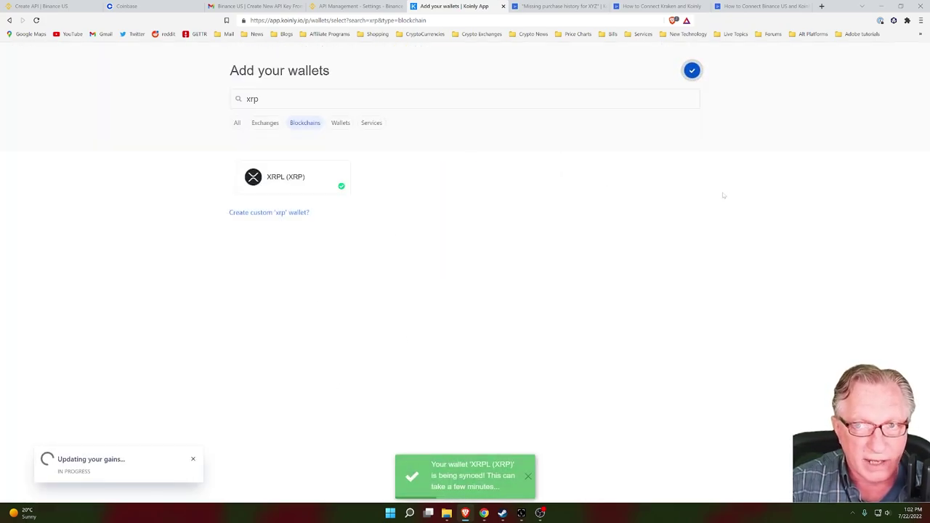
pyautogui.click(692, 71)
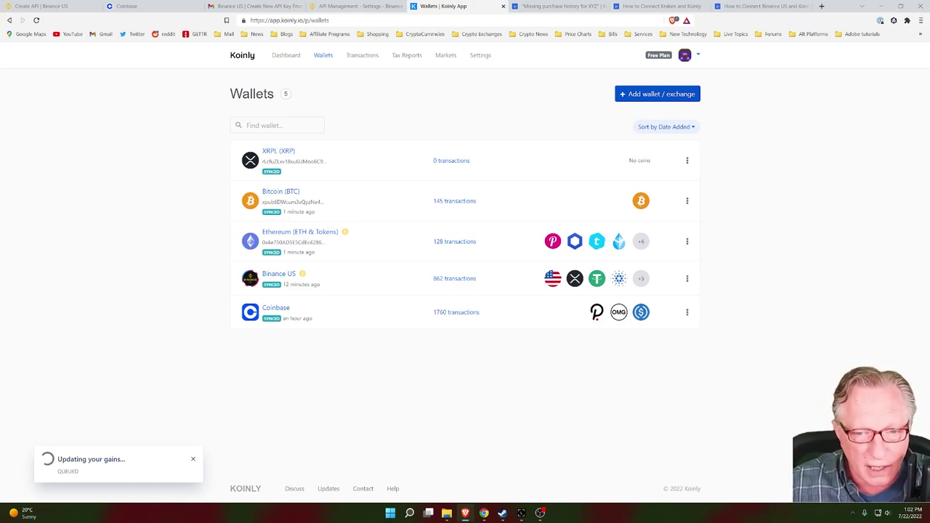
# Step: Complete and close Ledger Live's XRP receive flow, return to Accounts, then go back to Koinly
pyautogui.click(521, 513)
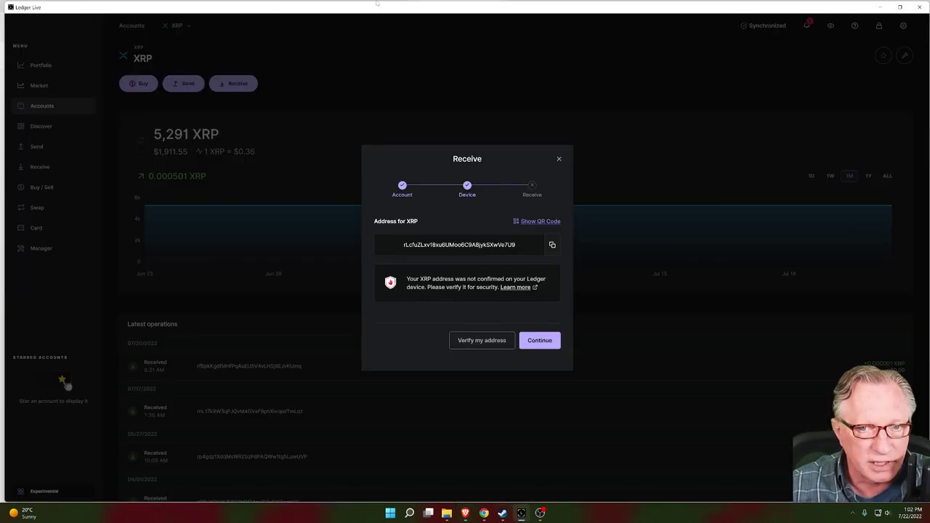
pyautogui.click(533, 341)
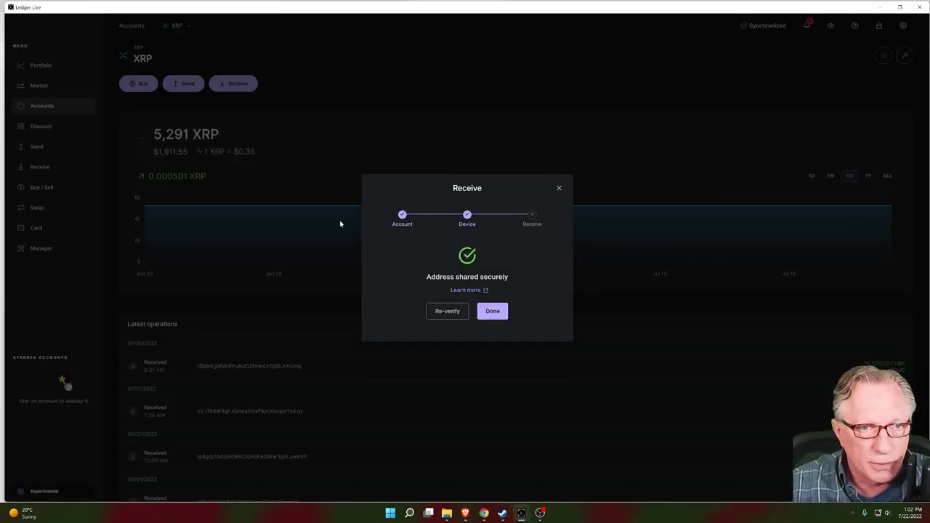
pyautogui.click(492, 311)
pyautogui.click(46, 106)
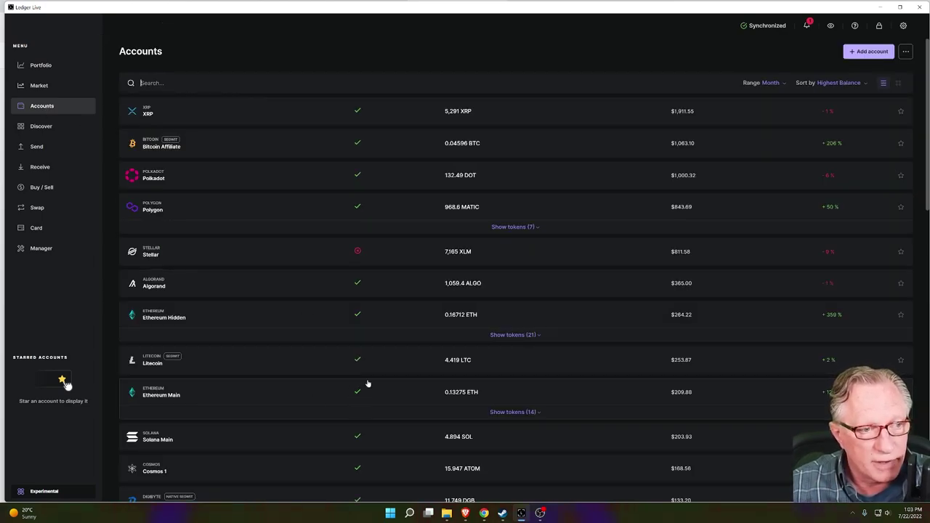
pyautogui.click(465, 513)
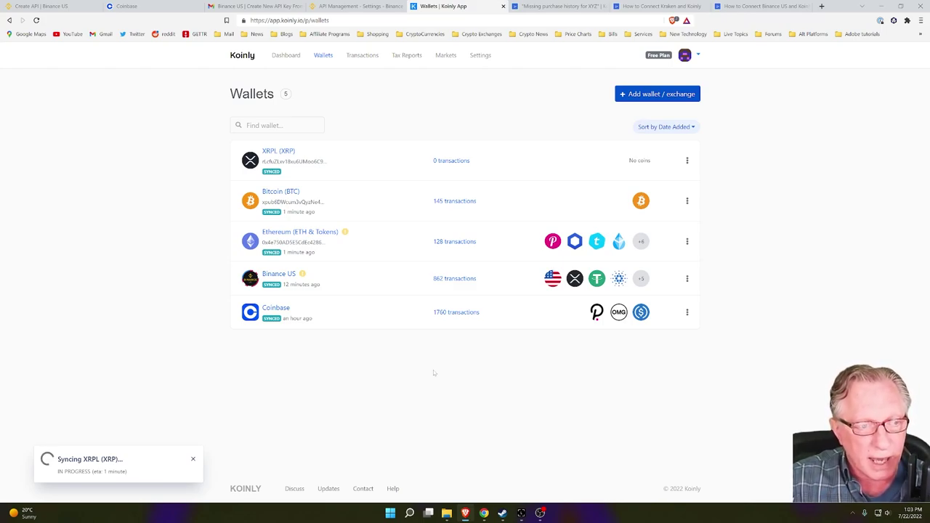
# Step: Open Koinly's Cardano (ADA) import form through Ledger auto-sync, then open a new browser tab
pyautogui.click(660, 95)
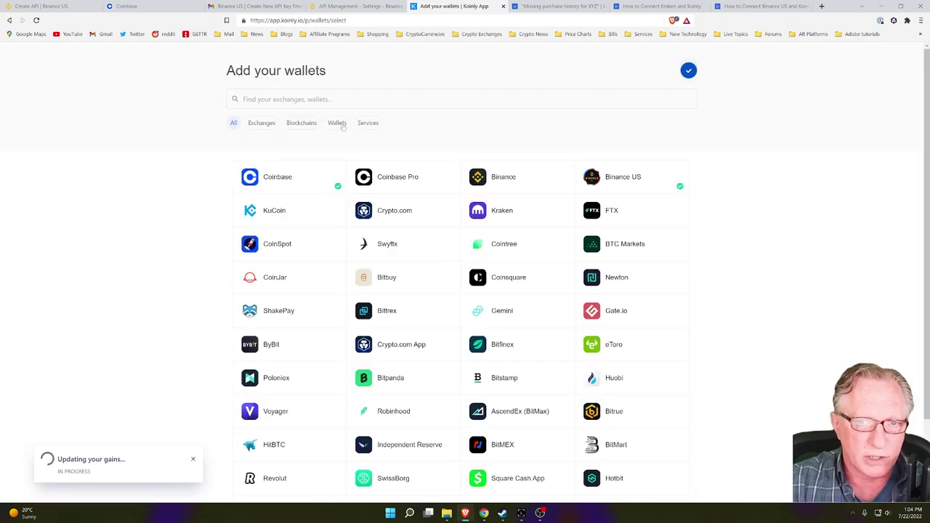
pyautogui.click(307, 127)
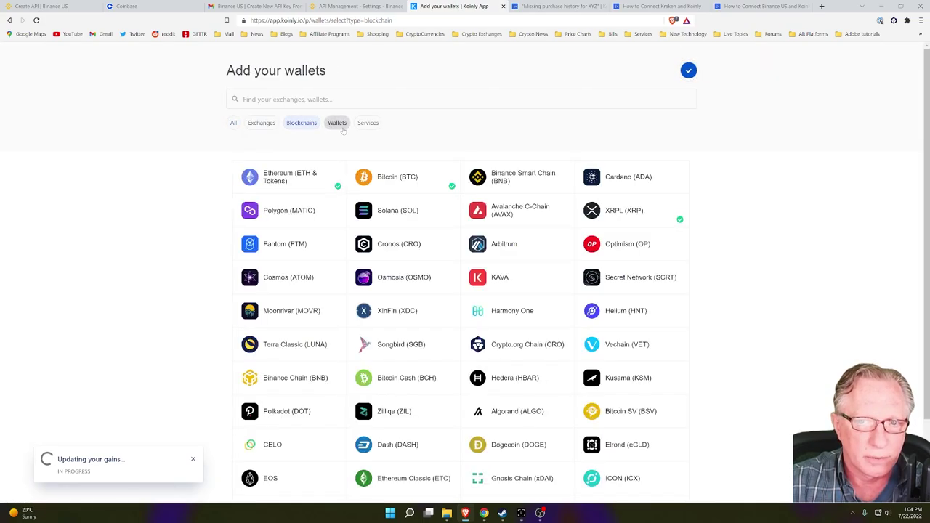
pyautogui.click(339, 123)
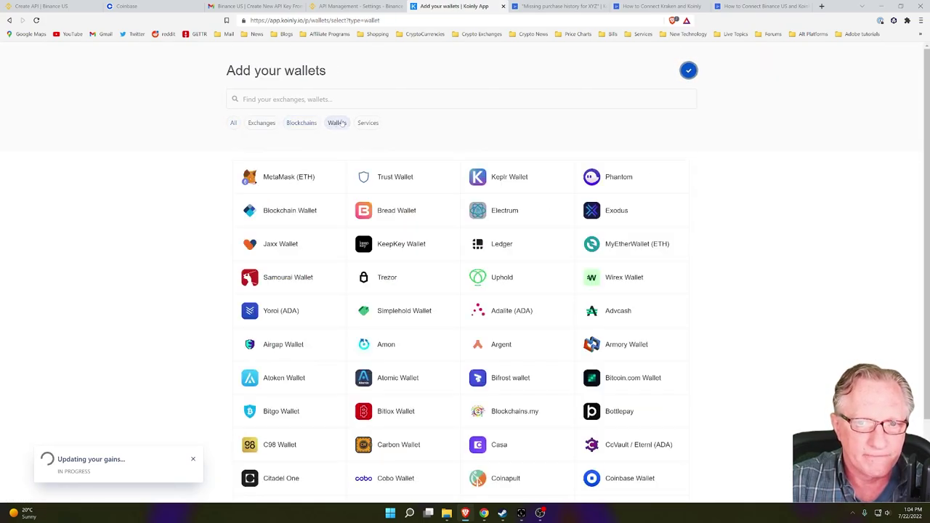
pyautogui.click(503, 247)
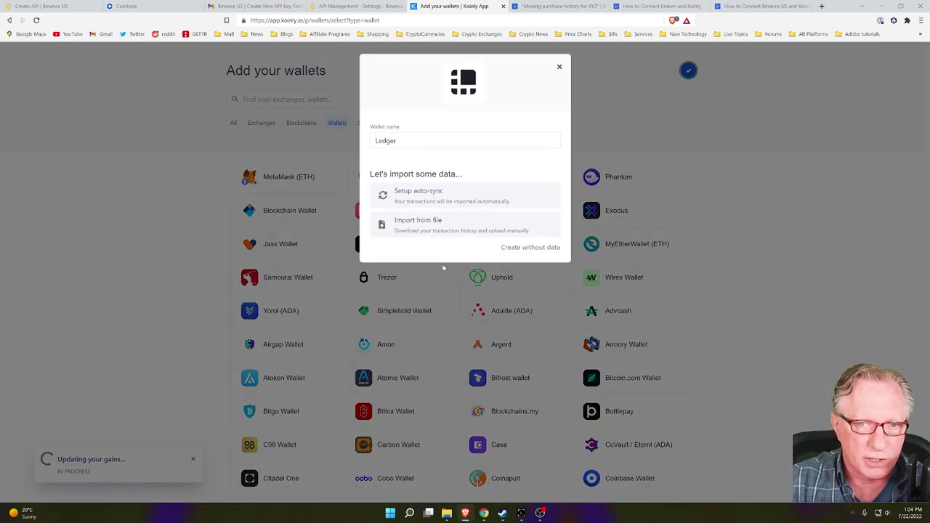
pyautogui.click(436, 194)
pyautogui.click(463, 311)
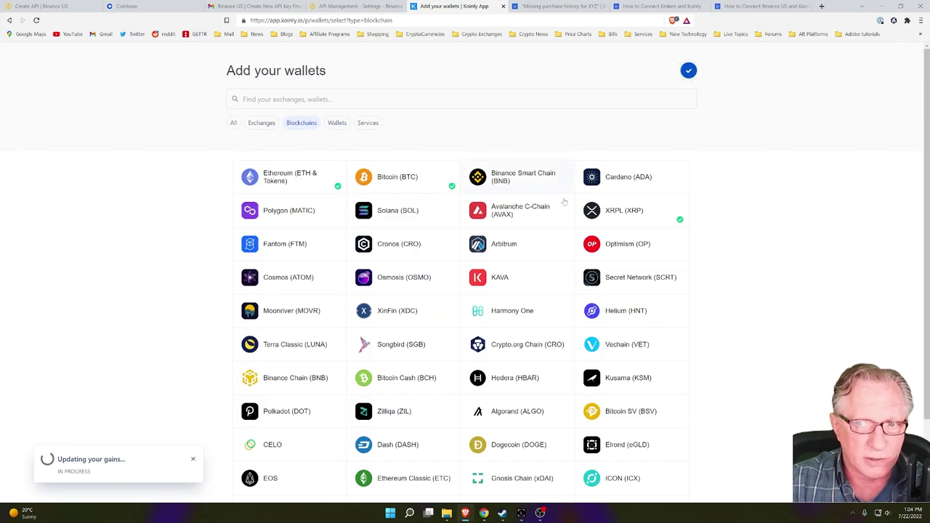
pyautogui.click(614, 182)
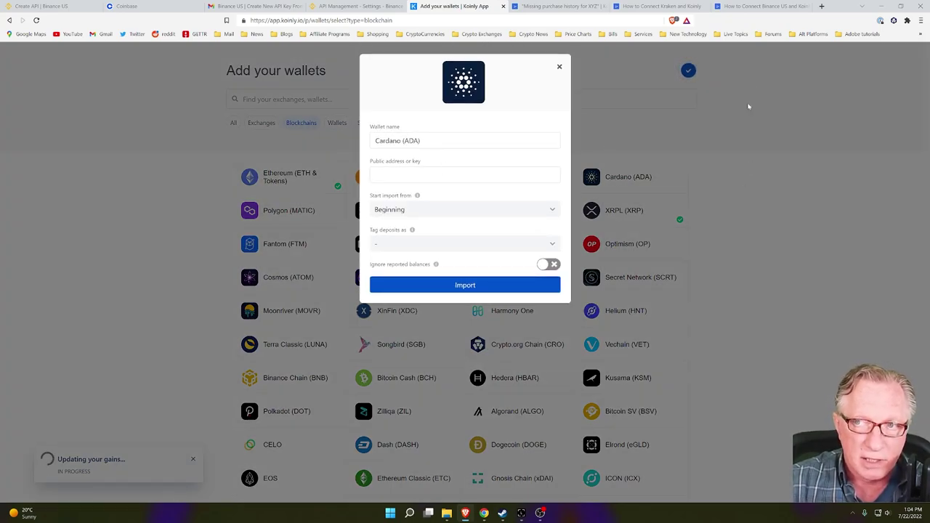
pyautogui.click(822, 5)
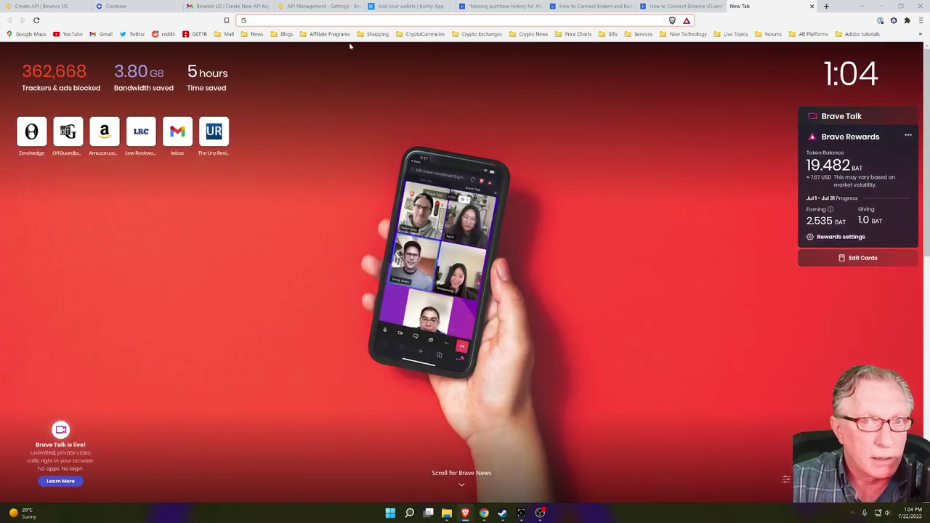
# Step: Load AdaLite and unlock the Cardano wallet with the Ledger hardware wallet
pyautogui.write('a')
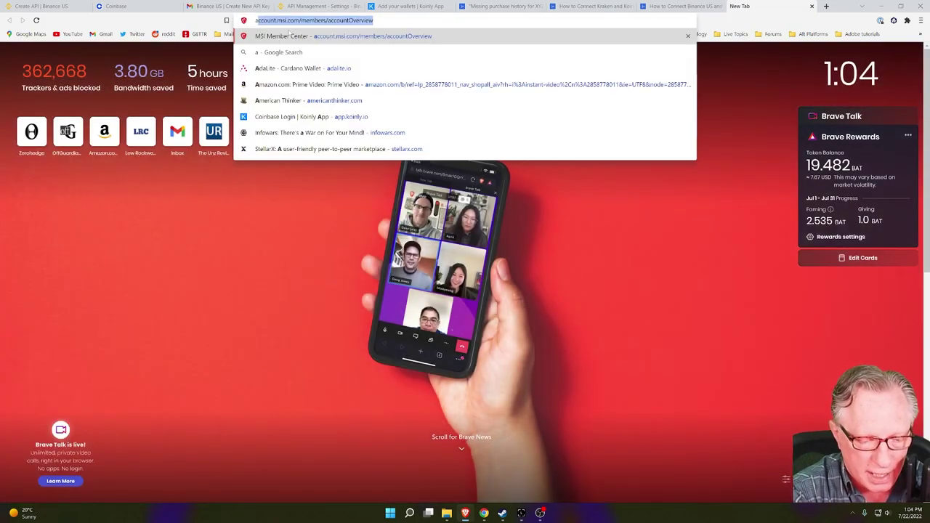
pyautogui.press('Return')
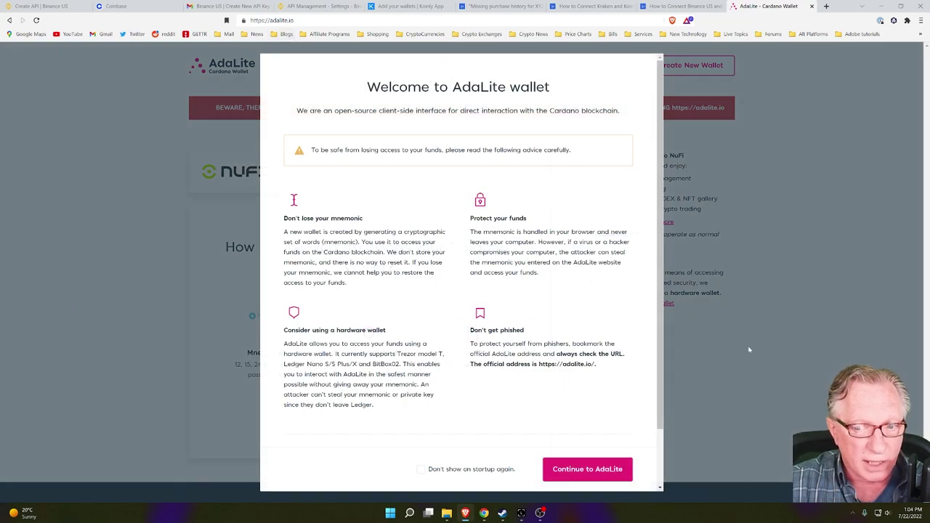
pyautogui.click(583, 473)
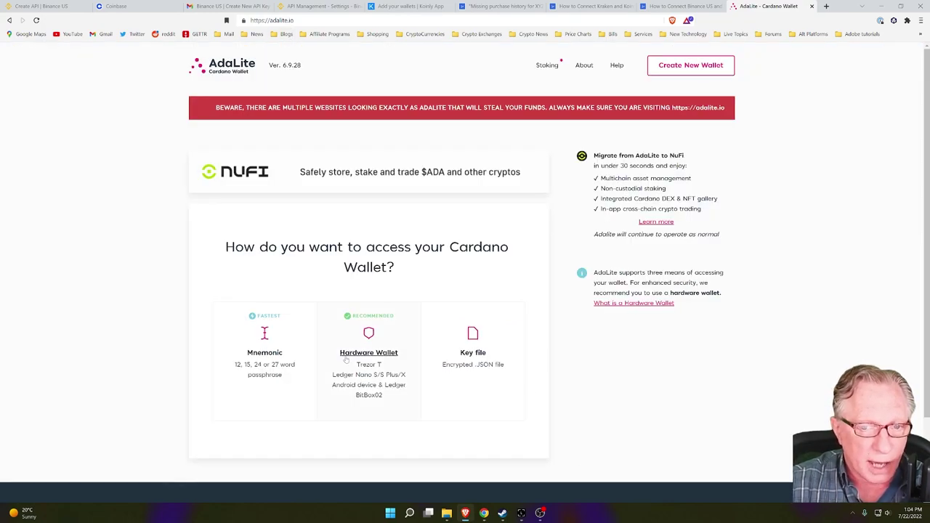
pyautogui.click(368, 353)
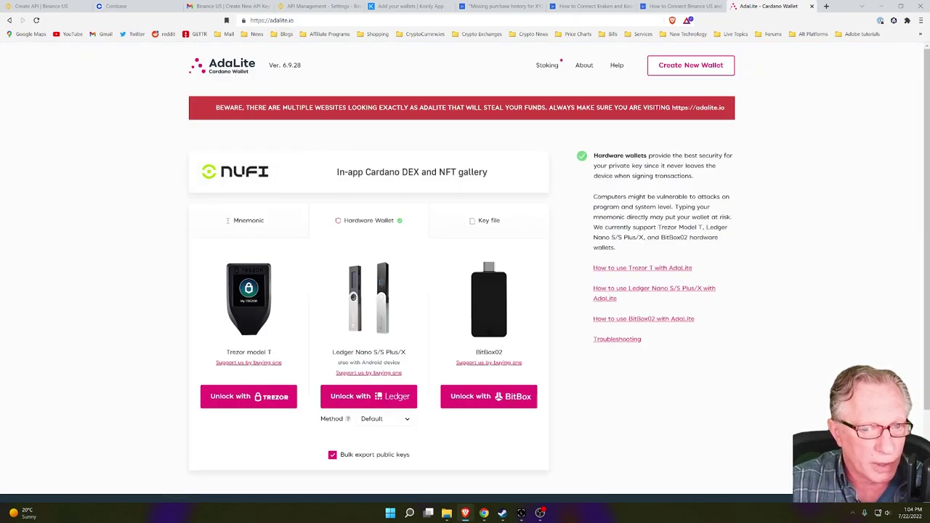
pyautogui.click(398, 396)
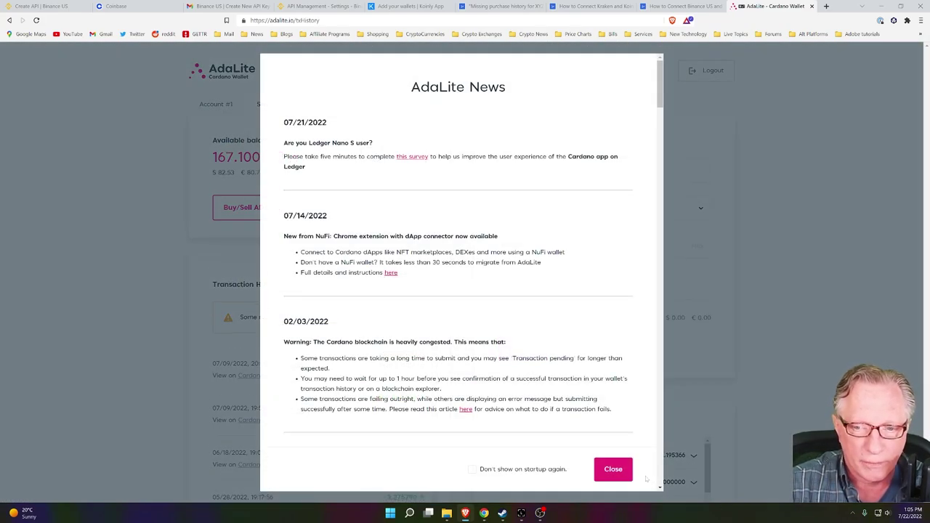
# Step: Copy the first receiving address (/0) from AdaLite's Receive section
pyautogui.click(619, 471)
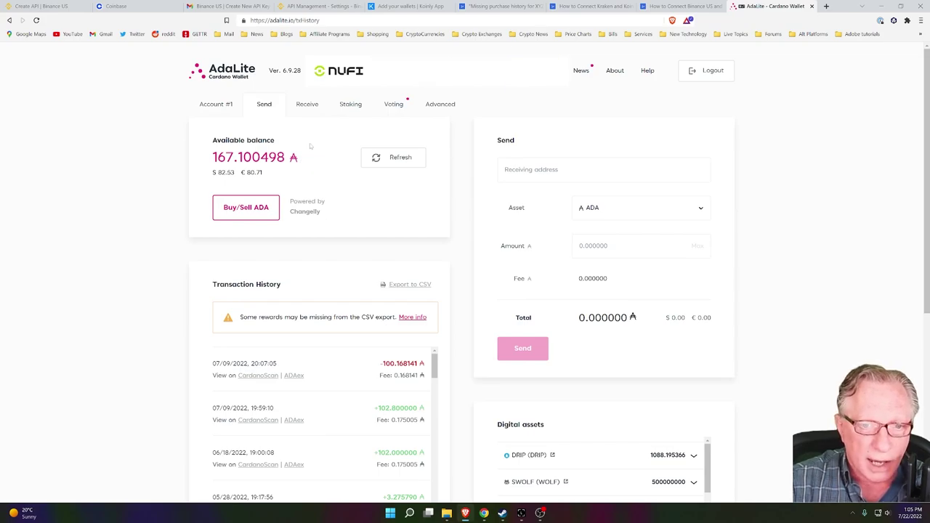
pyautogui.click(308, 105)
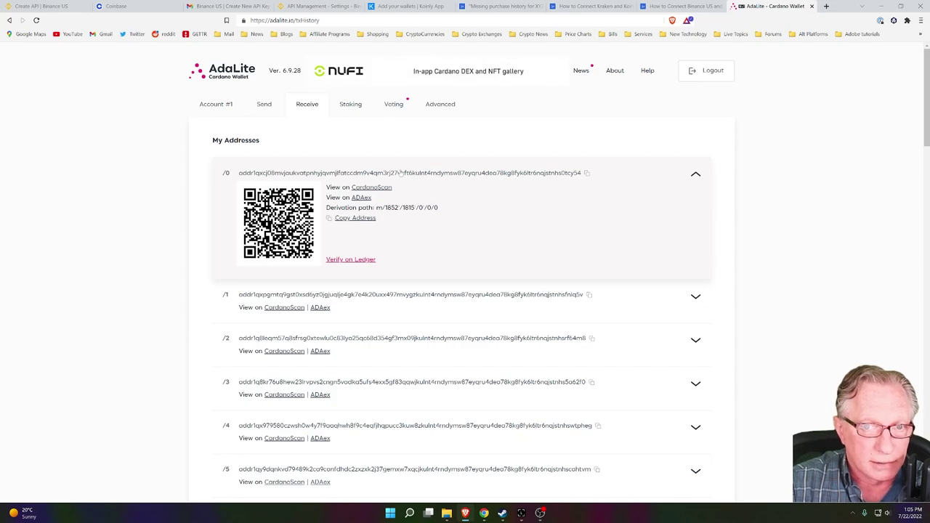
pyautogui.click(586, 174)
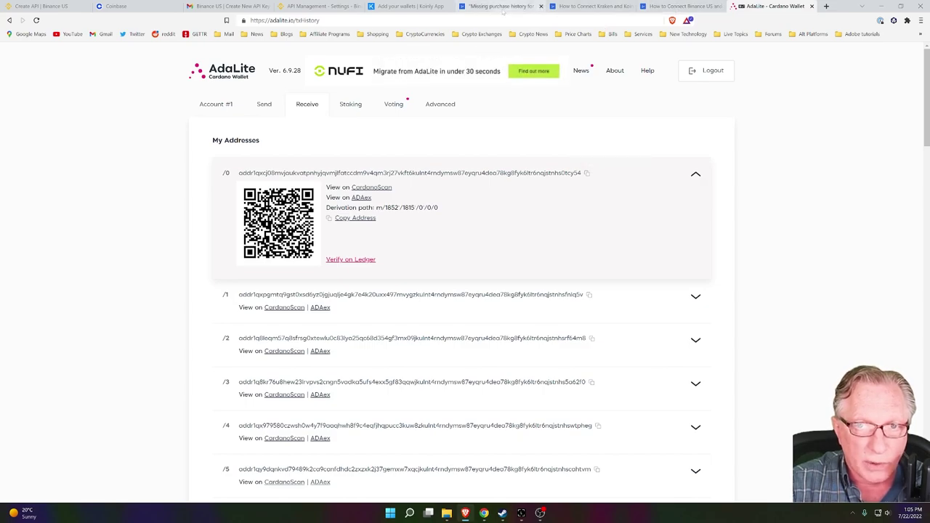
pyautogui.click(603, 5)
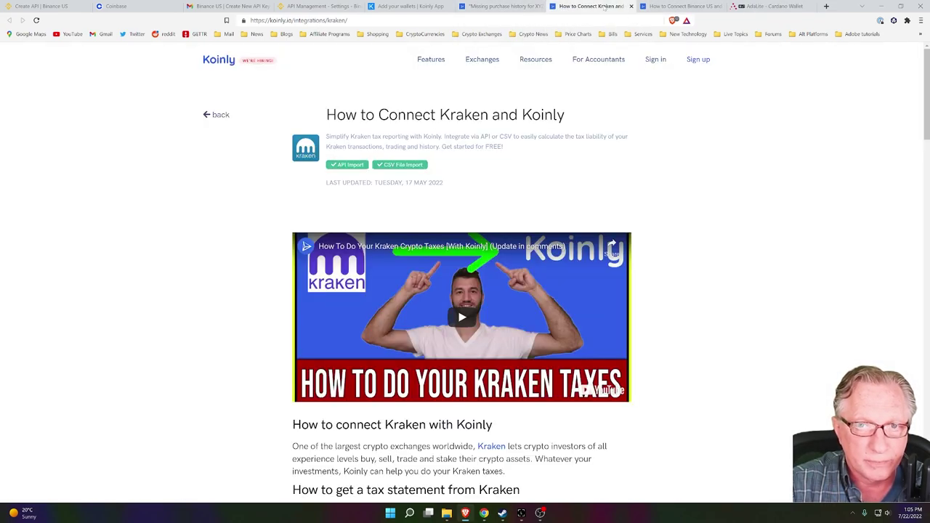
# Step: Paste the Cardano address into Koinly's Public address field, import it, and finish
pyautogui.click(411, 6)
pyautogui.rightClick(383, 177)
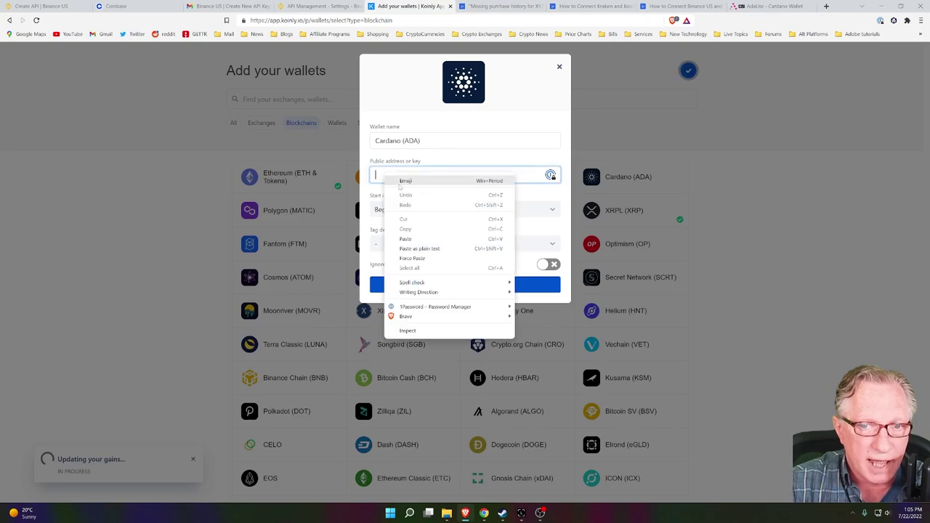
pyautogui.click(418, 238)
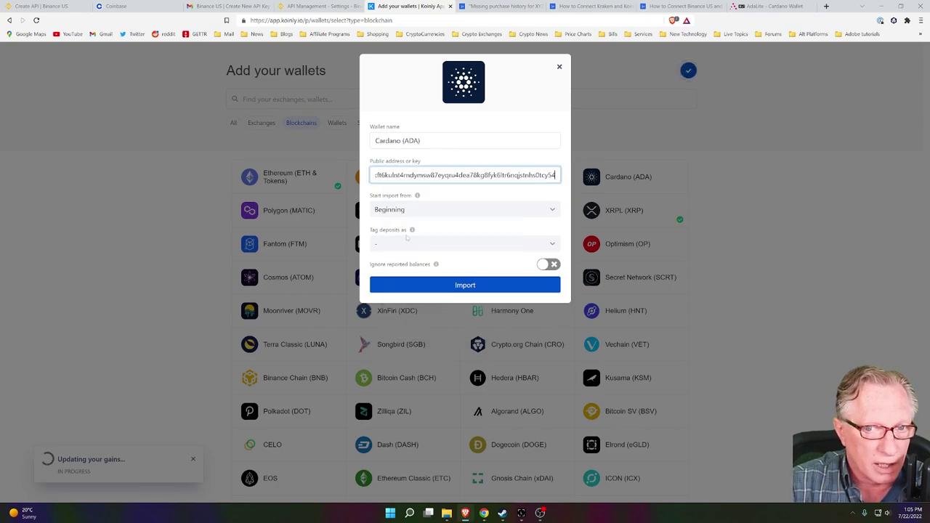
pyautogui.click(465, 290)
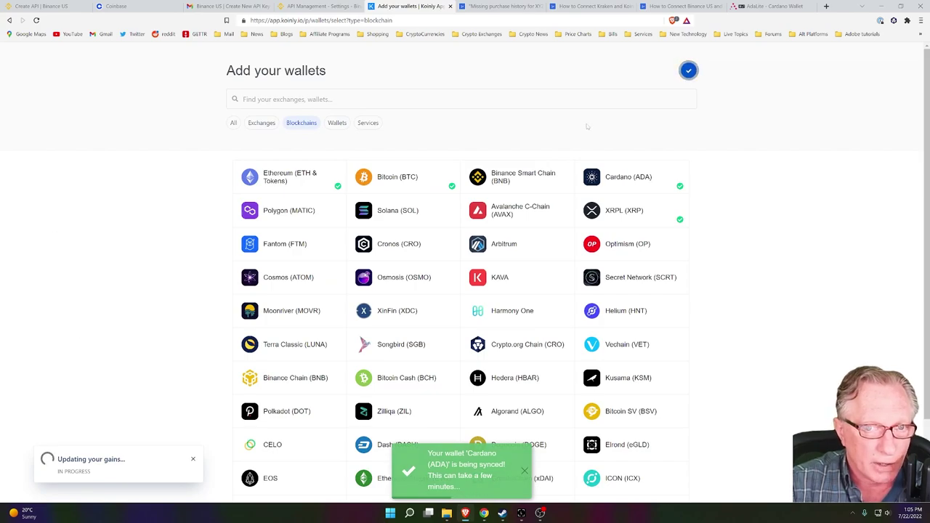
pyautogui.click(688, 70)
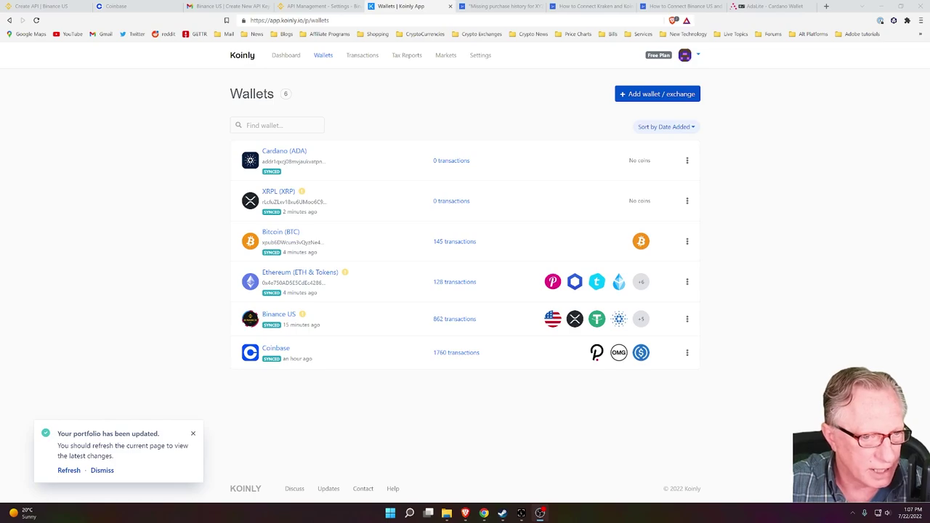
# Step: Dismiss the portfolio-updated notice, then refresh the Wallets page when prompted
pyautogui.click(102, 471)
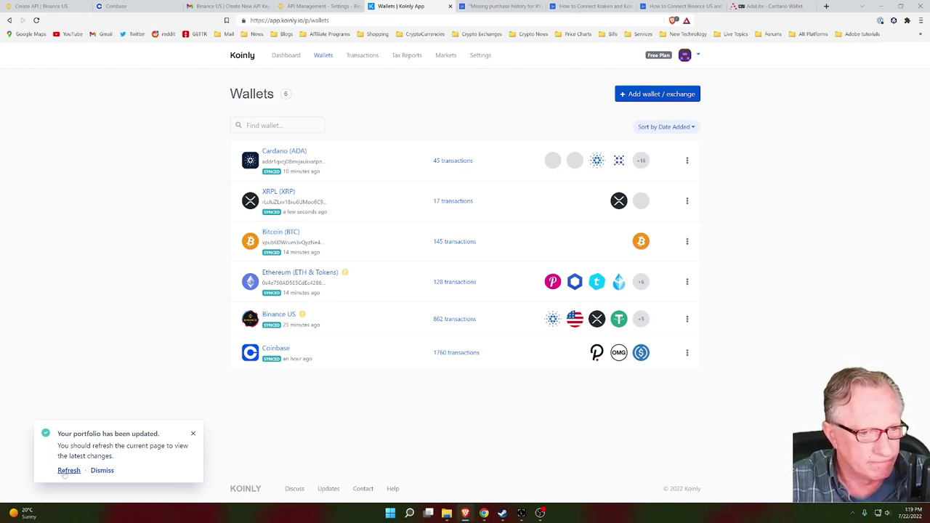
pyautogui.click(66, 471)
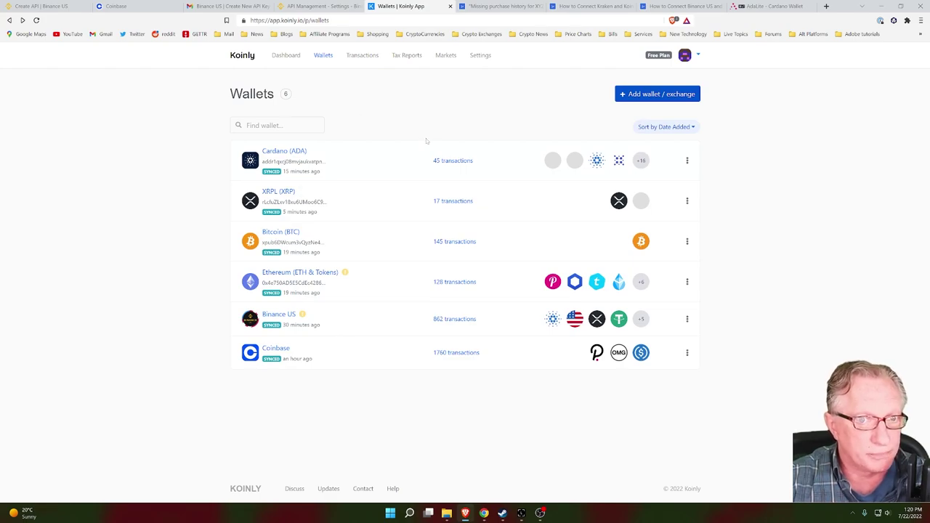
pyautogui.click(281, 195)
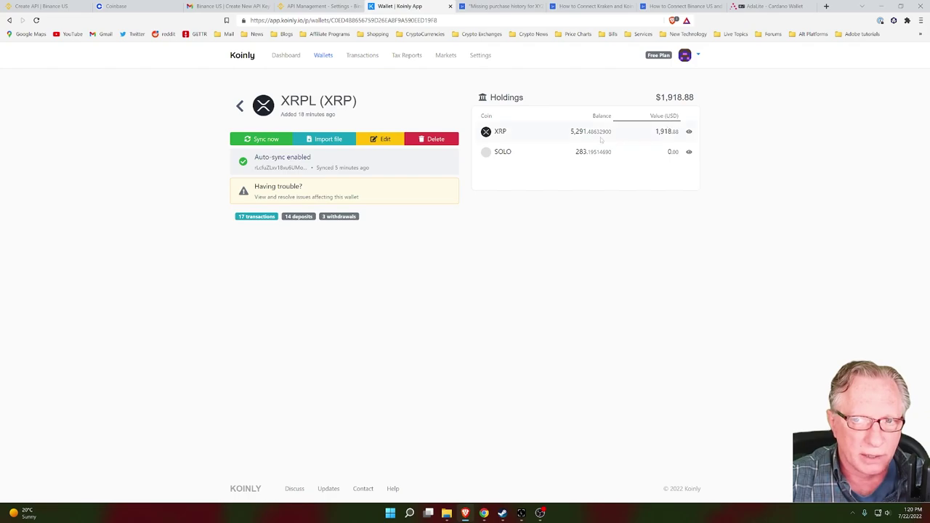
pyautogui.click(240, 106)
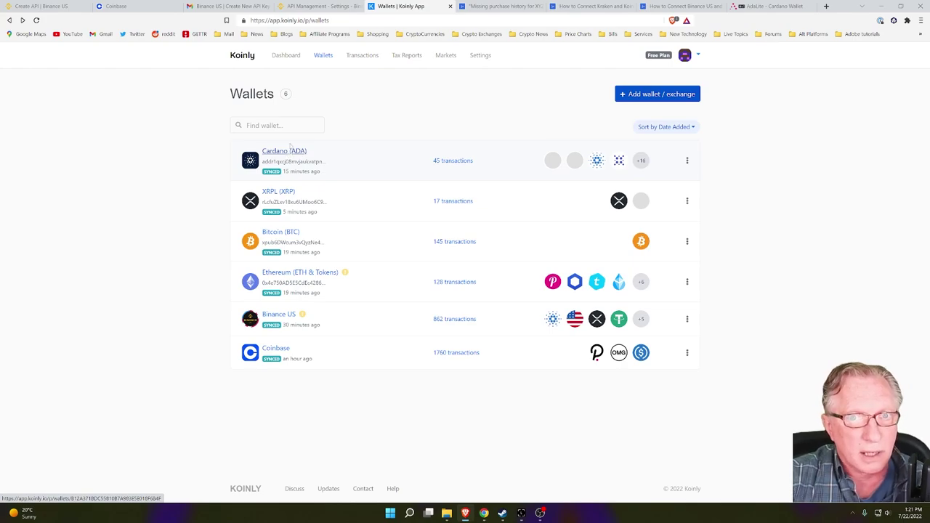
# Step: Go to Tax Reports to view the 2021 report with $19,165.65 in gains
pyautogui.click(407, 55)
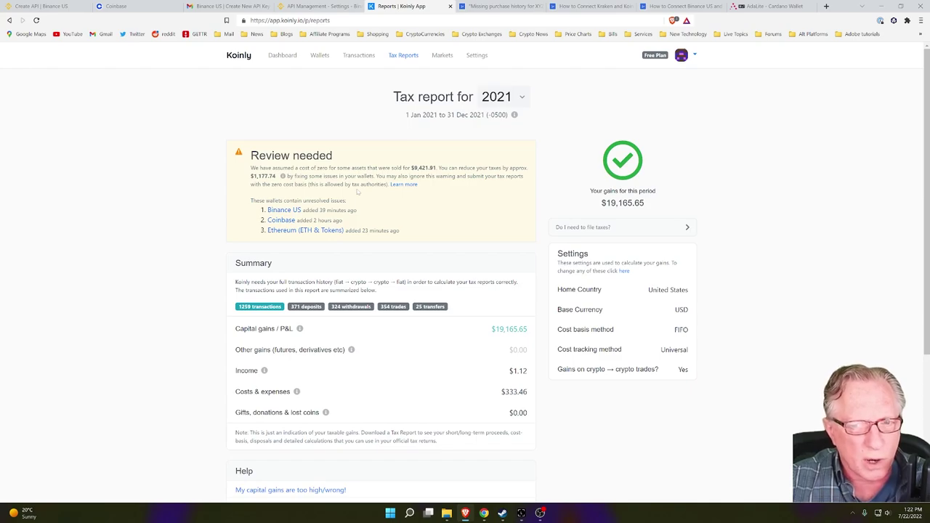
# Step: Scroll down the tax report and view plans, landing on the $179 Trader plan for 2021
pyautogui.scroll(-2, 165, 331)
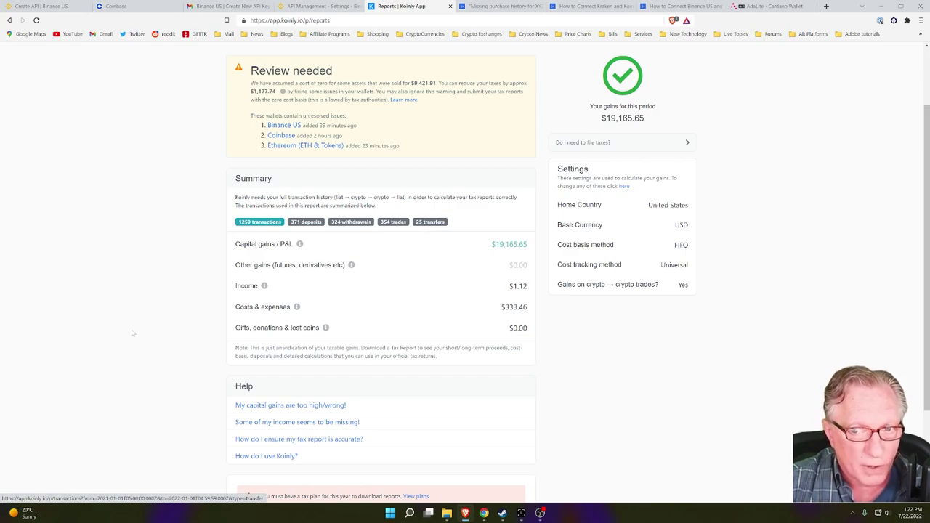
pyautogui.scroll(-3, 126, 345)
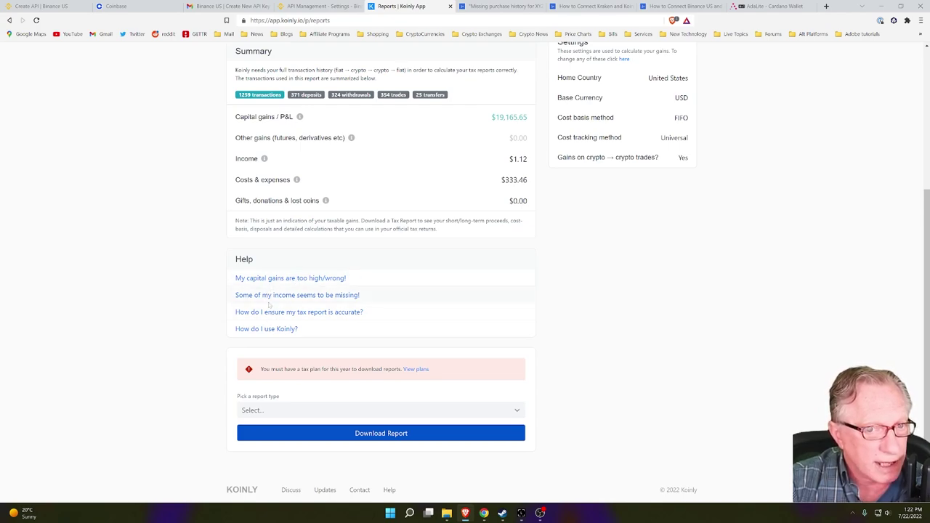
pyautogui.scroll(-1, 140, 401)
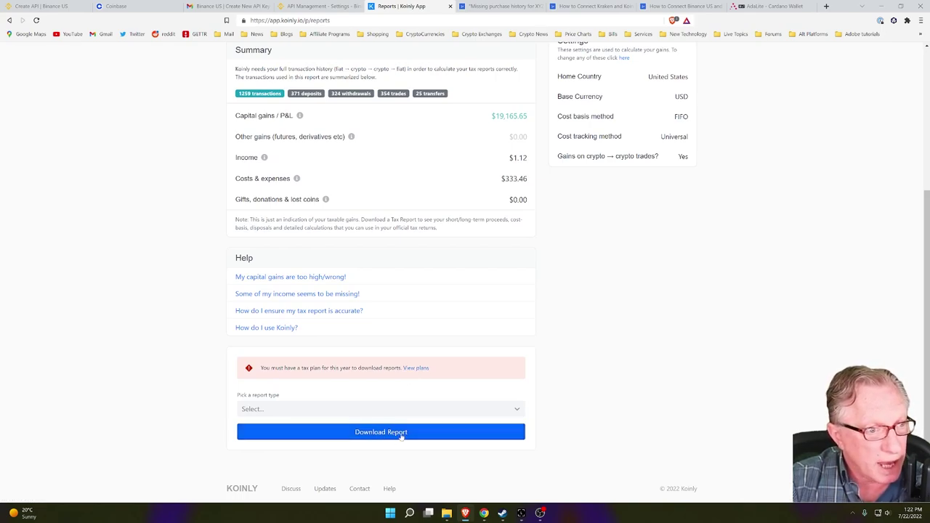
pyautogui.click(418, 368)
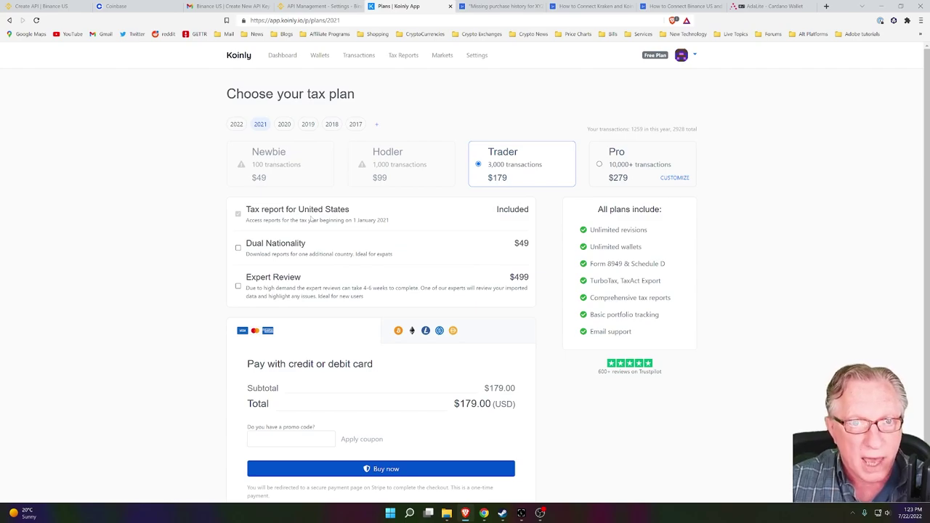
# Step: Compare the 2020 and 2019 plans, then return to 2021 and review the $179.00 Trader checkout
pyautogui.click(284, 124)
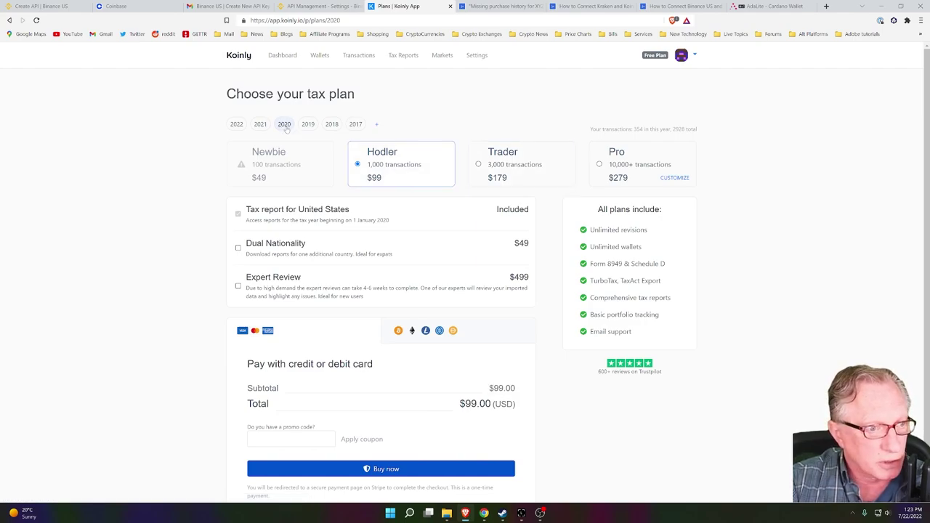
pyautogui.click(308, 125)
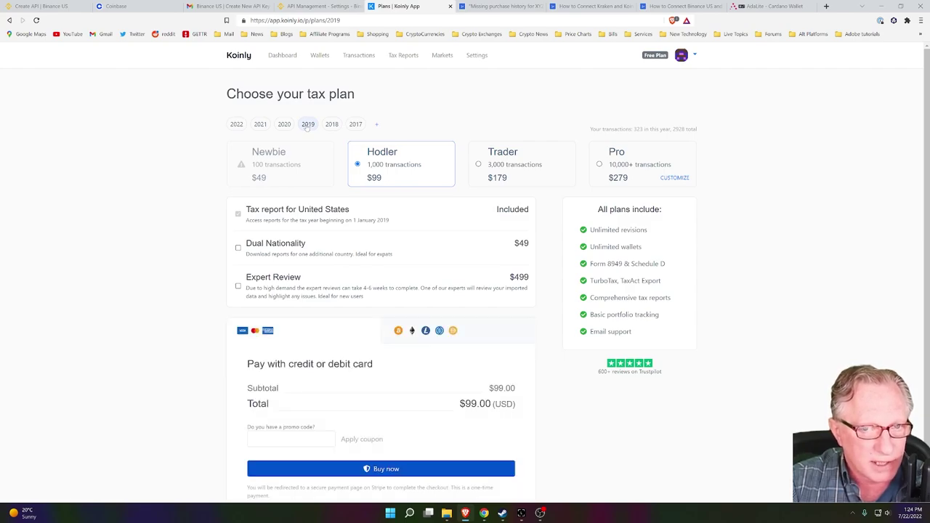
pyautogui.click(260, 125)
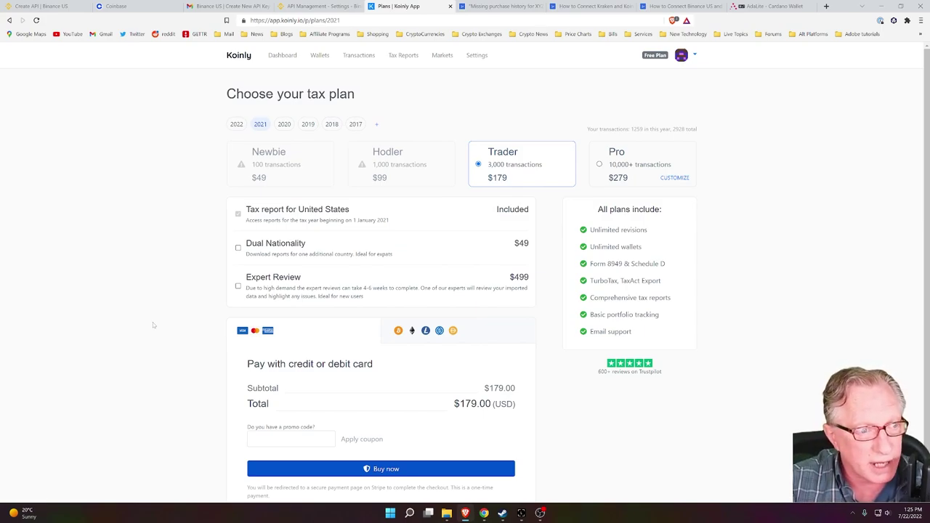
pyautogui.scroll(-1, 105, 320)
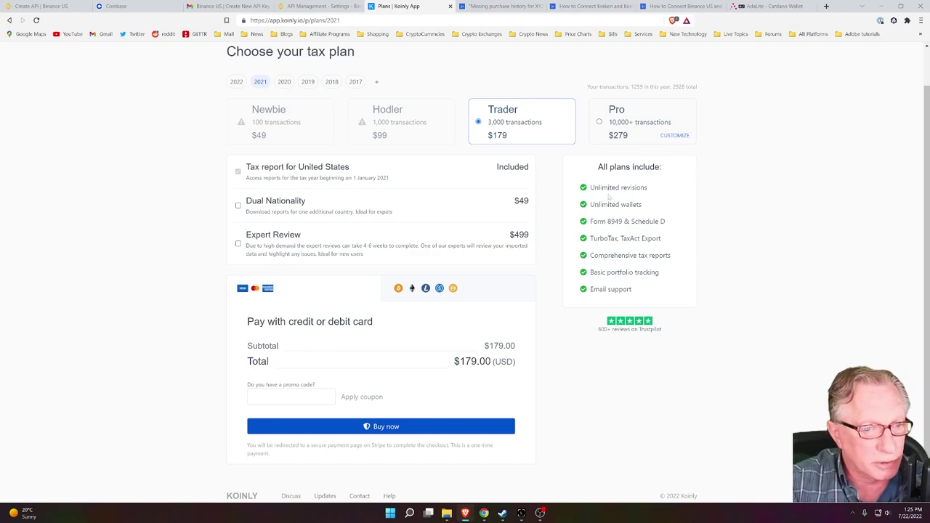
pyautogui.scroll(1, 622, 227)
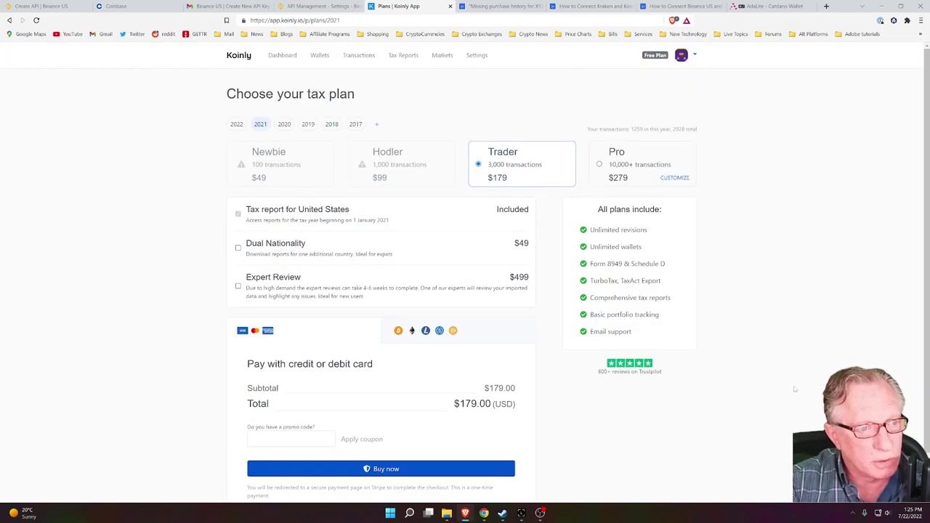